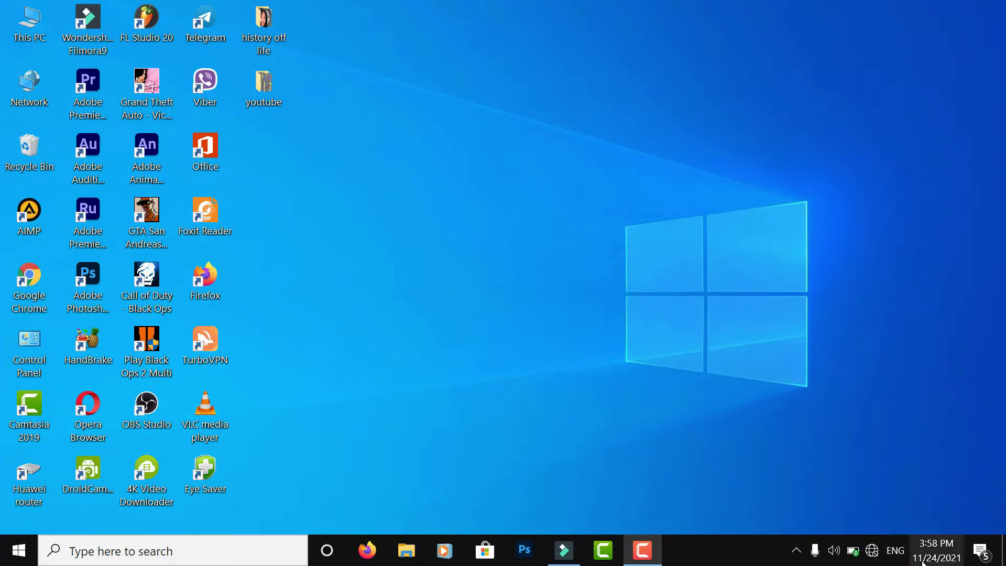
pyautogui.rightClick(568, 1)
pyautogui.click(598, 43)
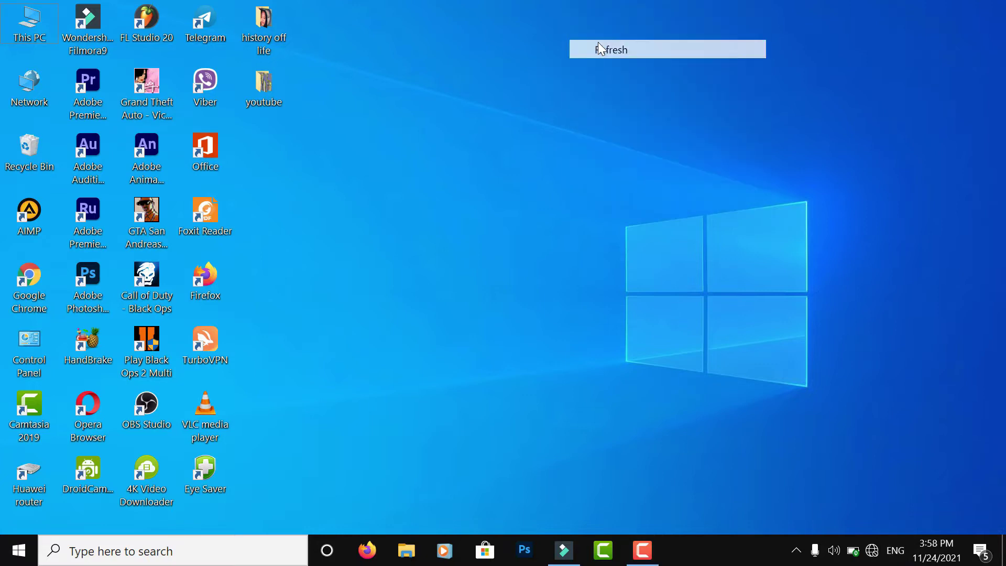
pyautogui.rightClick(581, 55)
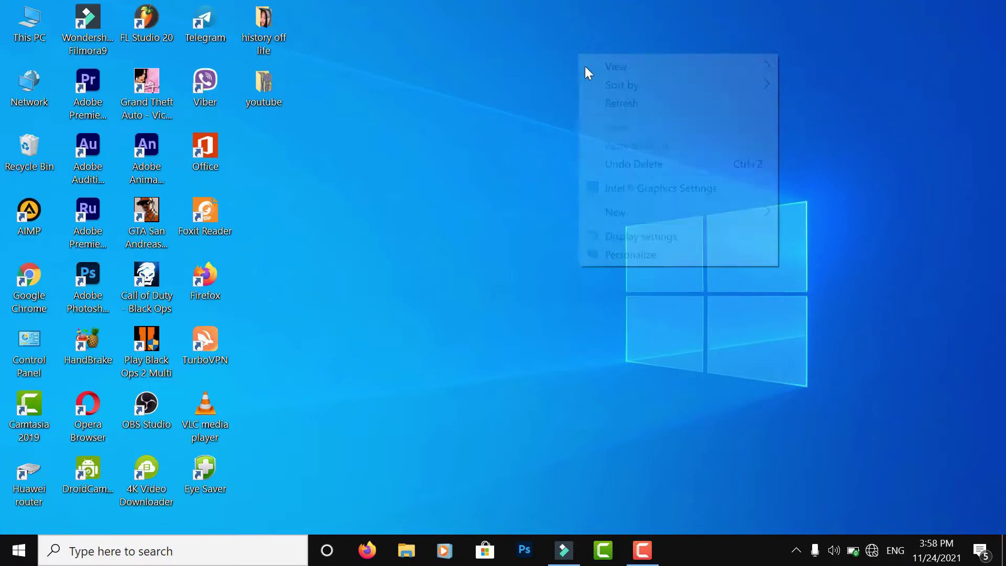
pyautogui.click(628, 105)
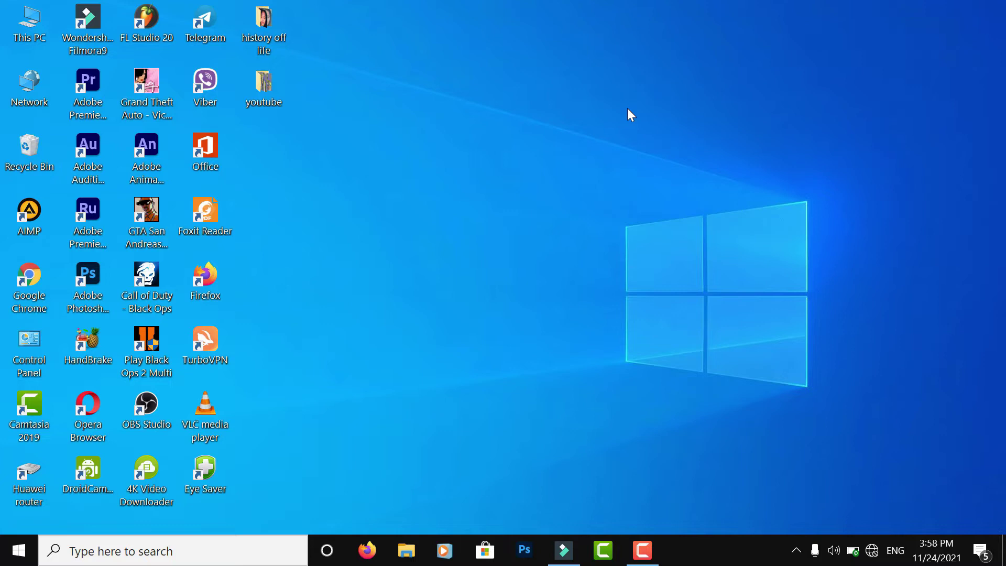
pyautogui.rightClick(553, 18)
pyautogui.click(583, 65)
pyautogui.rightClick(583, 64)
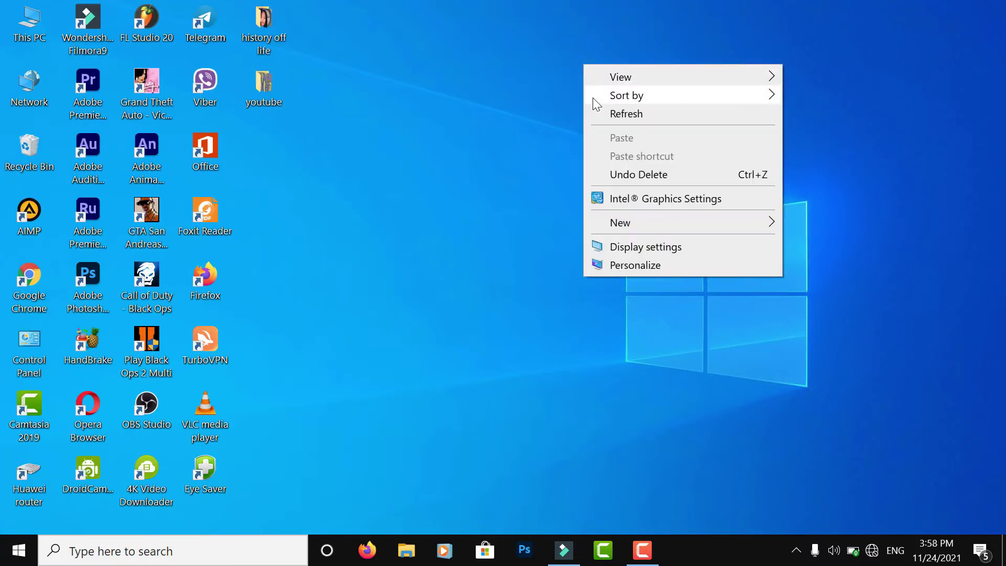
pyautogui.click(589, 112)
pyautogui.rightClick(554, 33)
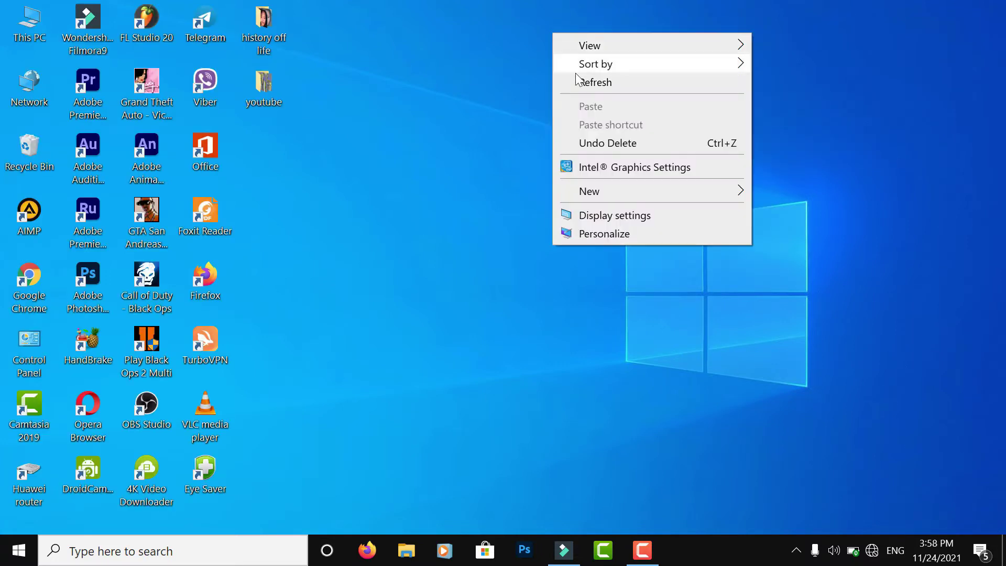
pyautogui.click(577, 83)
pyautogui.rightClick(528, 18)
pyautogui.click(555, 60)
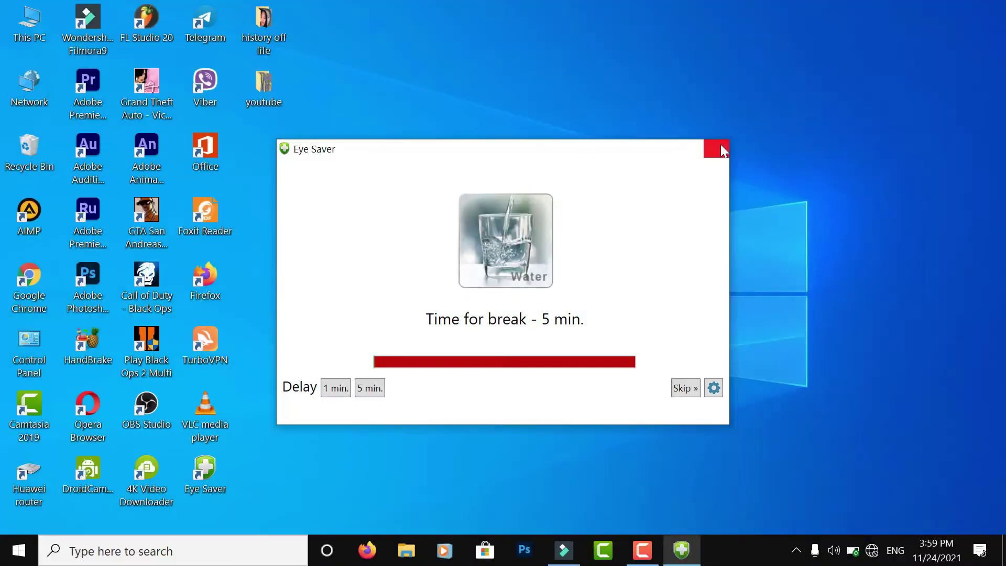
# - Close the Eye Saver break reminder
pyautogui.click(717, 149)
pyautogui.rightClick(588, 32)
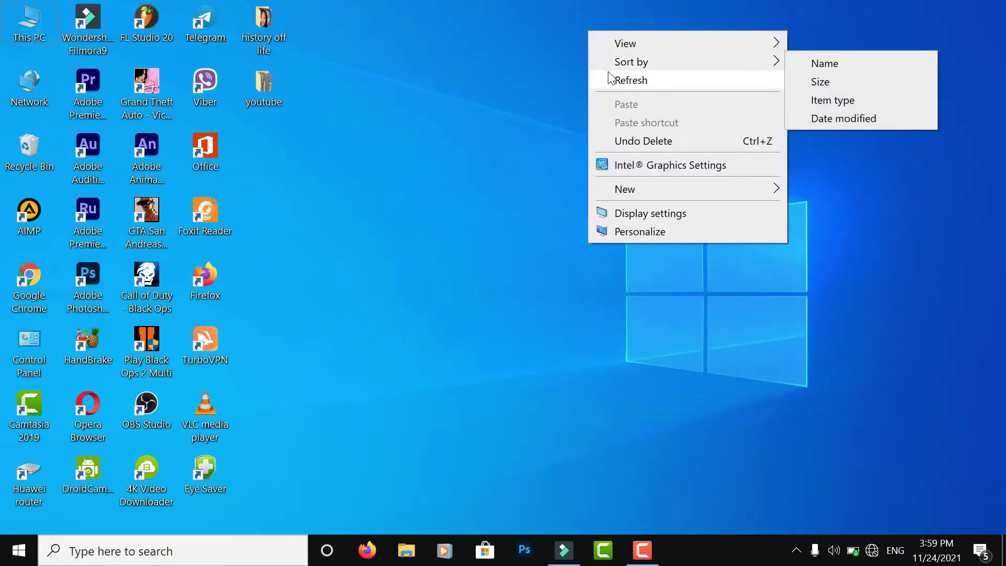
pyautogui.click(609, 73)
pyautogui.rightClick(608, 74)
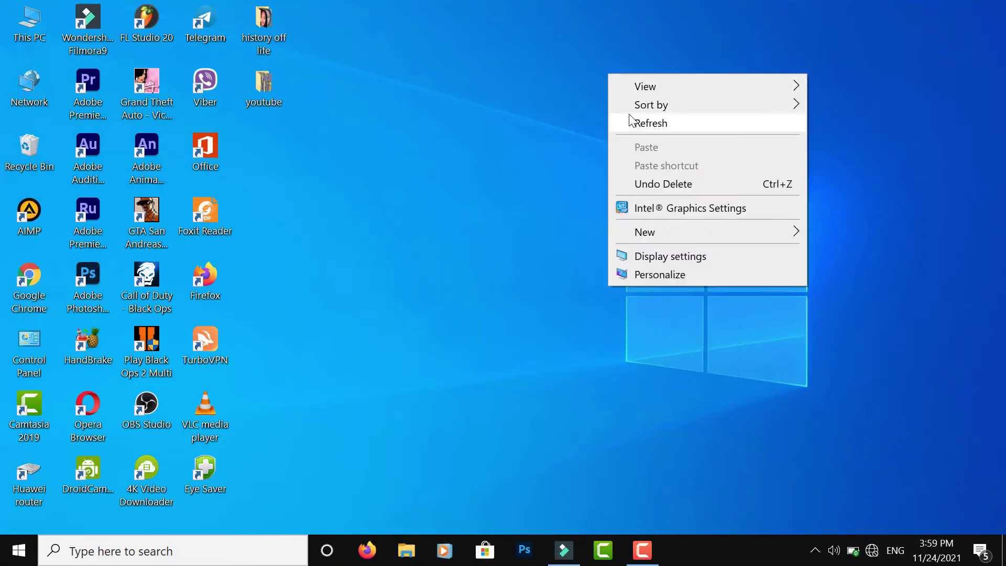
pyautogui.click(629, 121)
pyautogui.rightClick(530, 46)
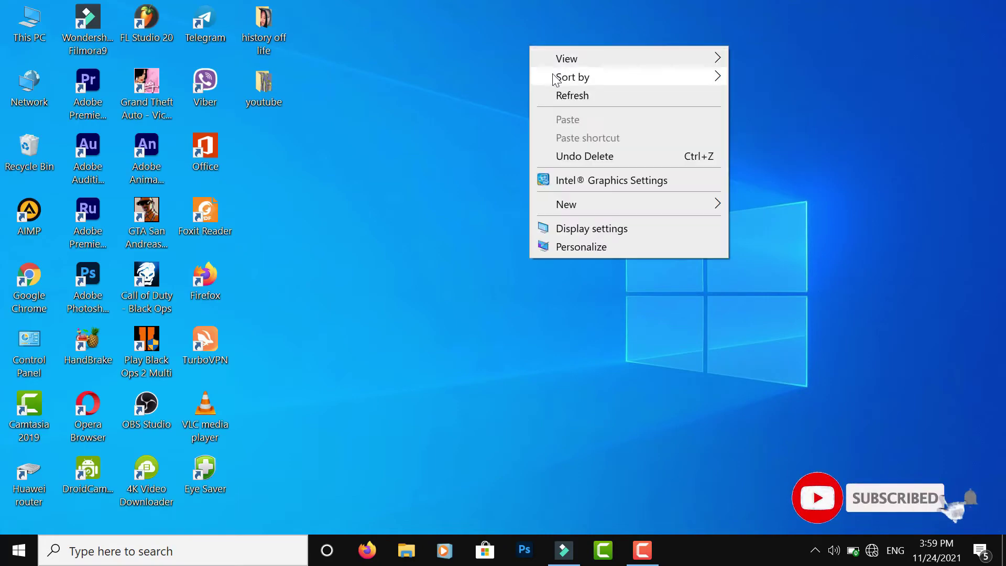
pyautogui.click(564, 92)
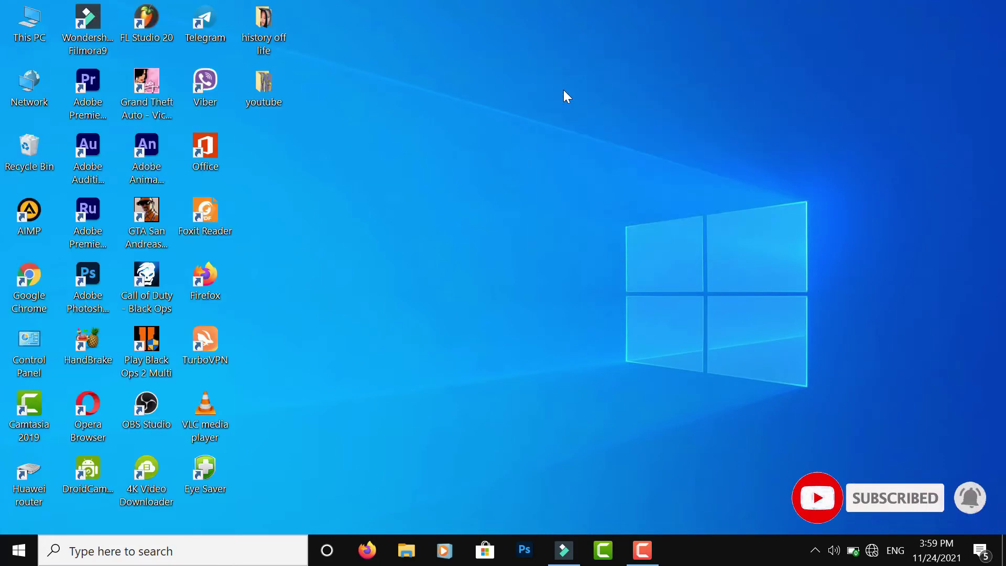
pyautogui.rightClick(512, 47)
pyautogui.click(536, 99)
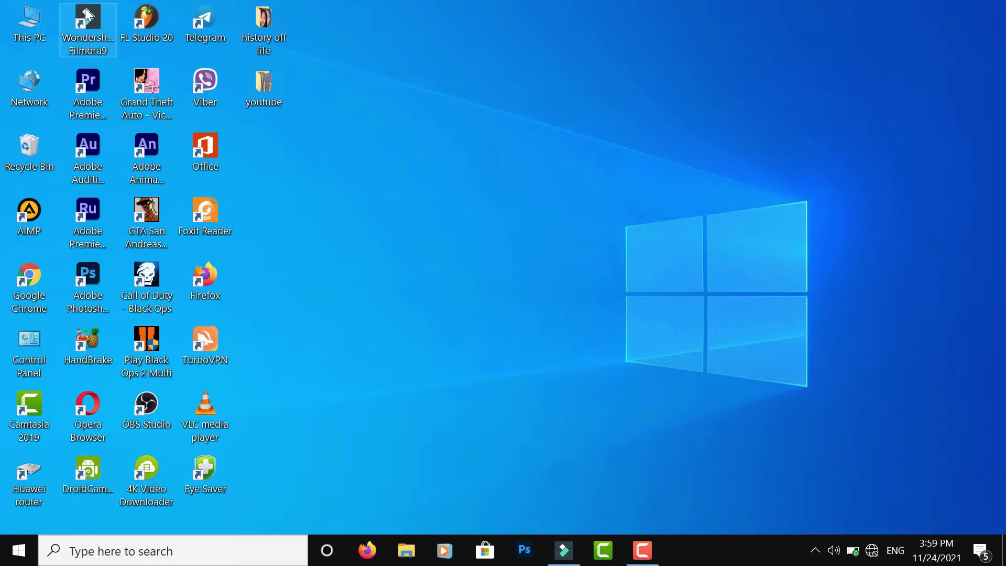
pyautogui.rightClick(443, 125)
pyautogui.click(499, 176)
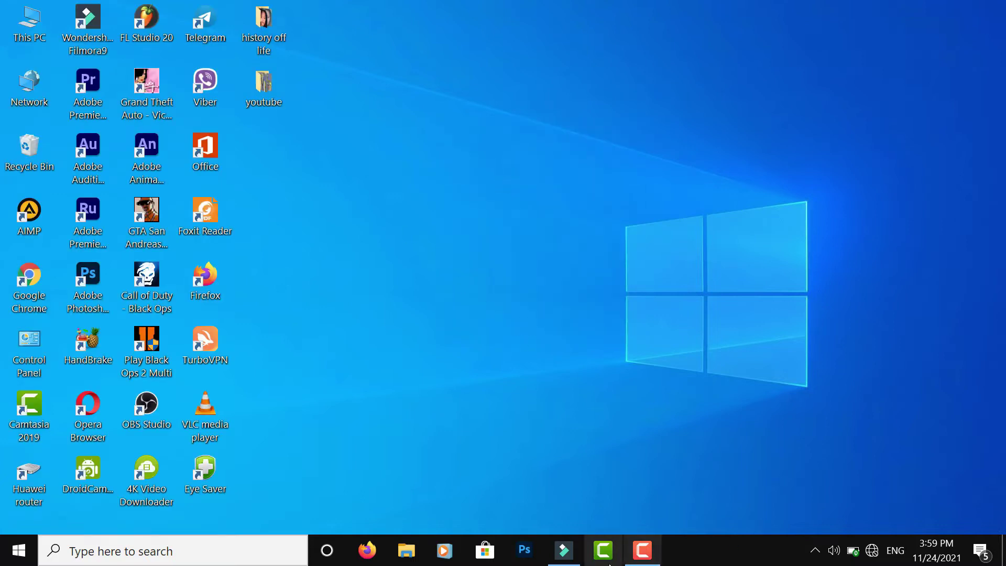
# - Switch to Filmora9 and import the "[No Copyright] Laptop Free green screen" video from the desktop's youtube/video folder
pyautogui.click(569, 551)
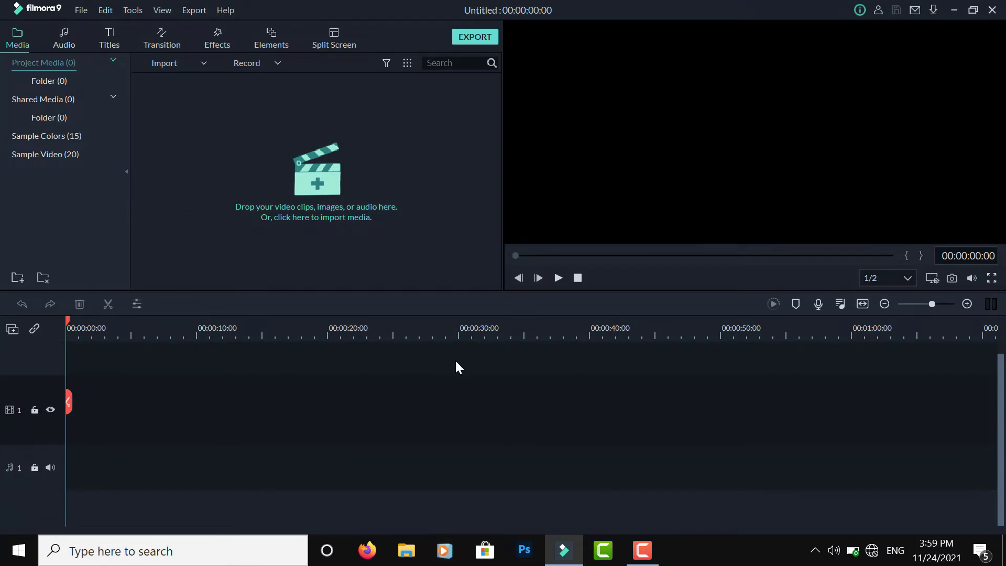
pyautogui.click(322, 207)
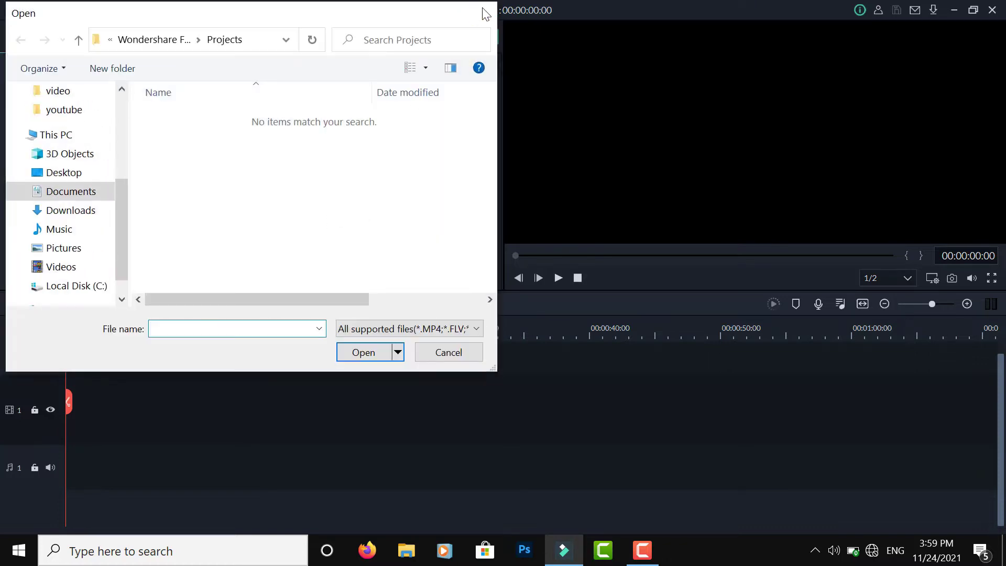
pyautogui.click(483, 12)
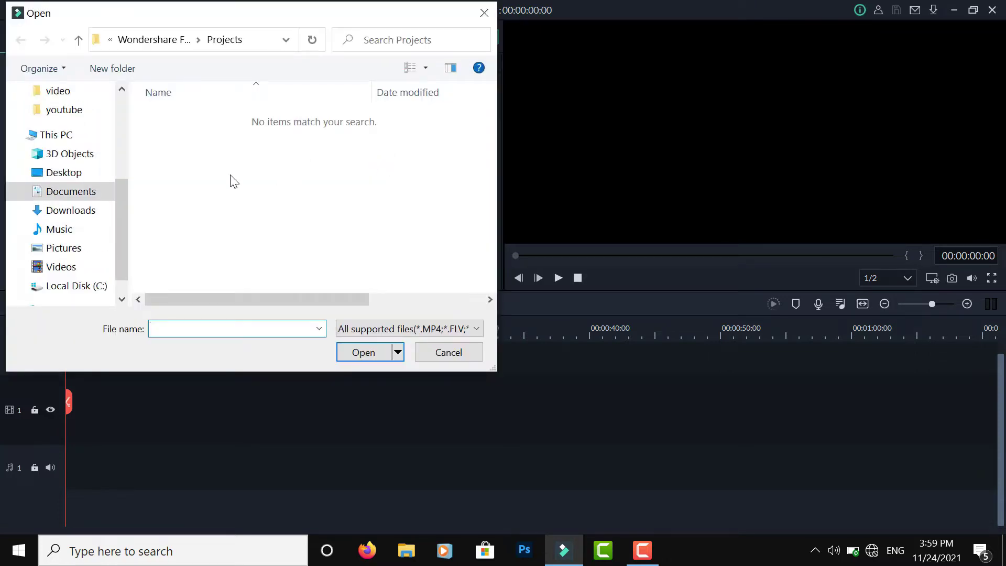
pyautogui.click(89, 177)
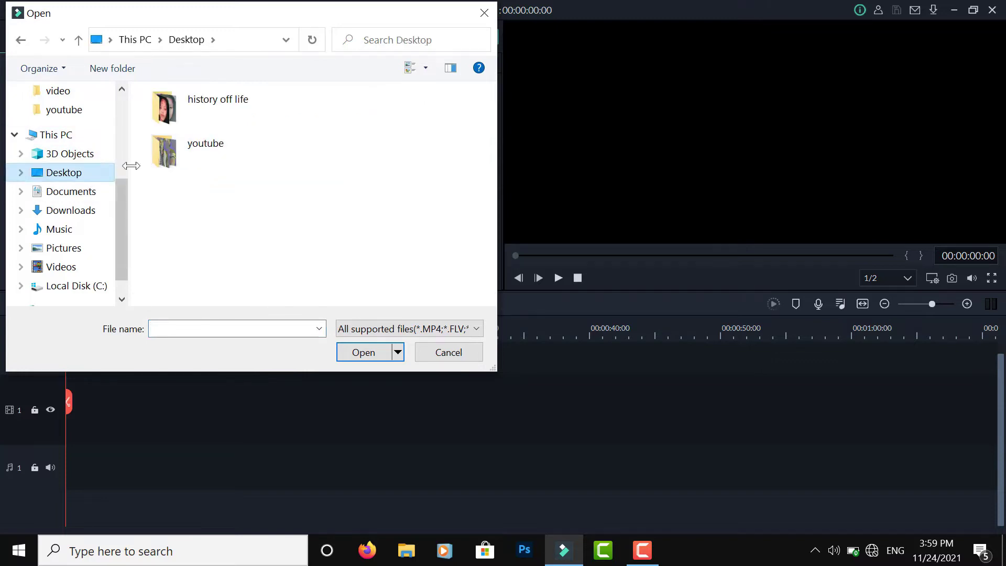
pyautogui.doubleClick(157, 157)
pyautogui.scroll(-5, 227, 179)
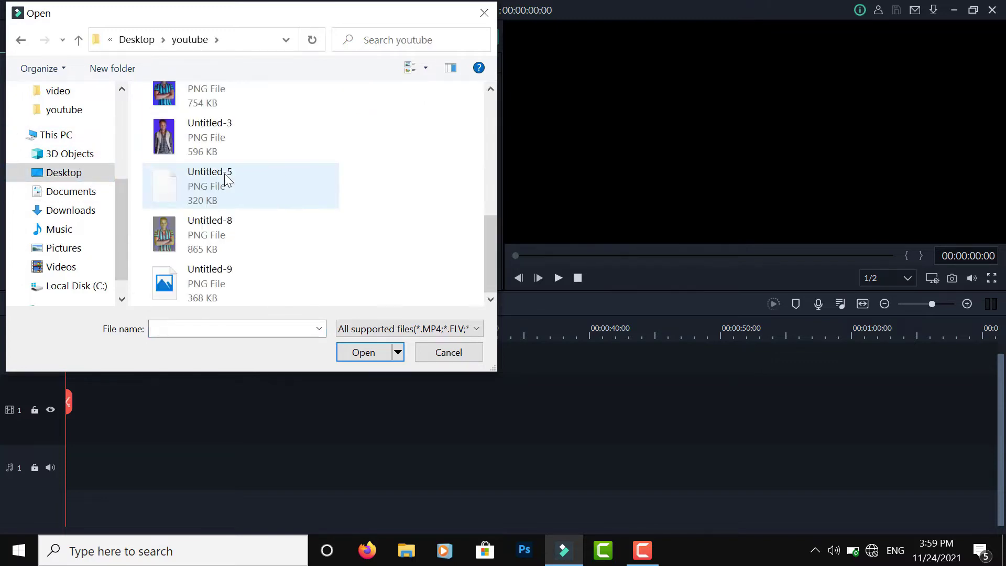
pyautogui.scroll(5, 227, 173)
pyautogui.click(229, 273)
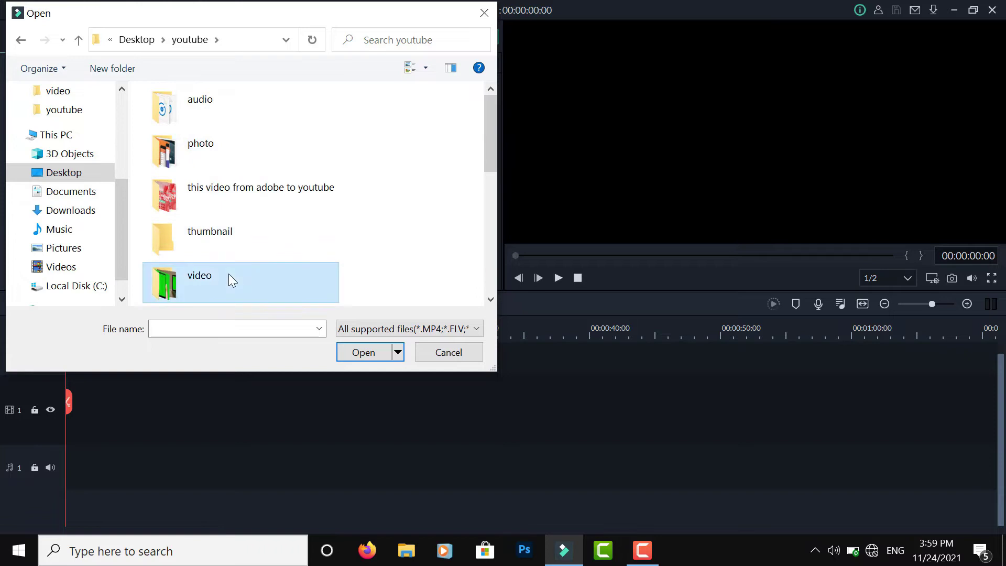
pyautogui.doubleClick(228, 273)
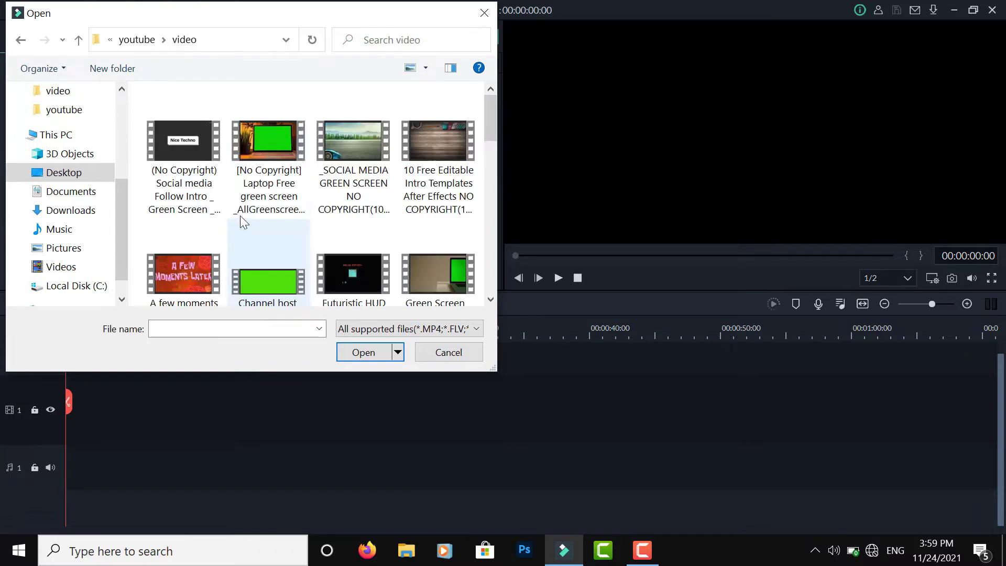
pyautogui.click(283, 201)
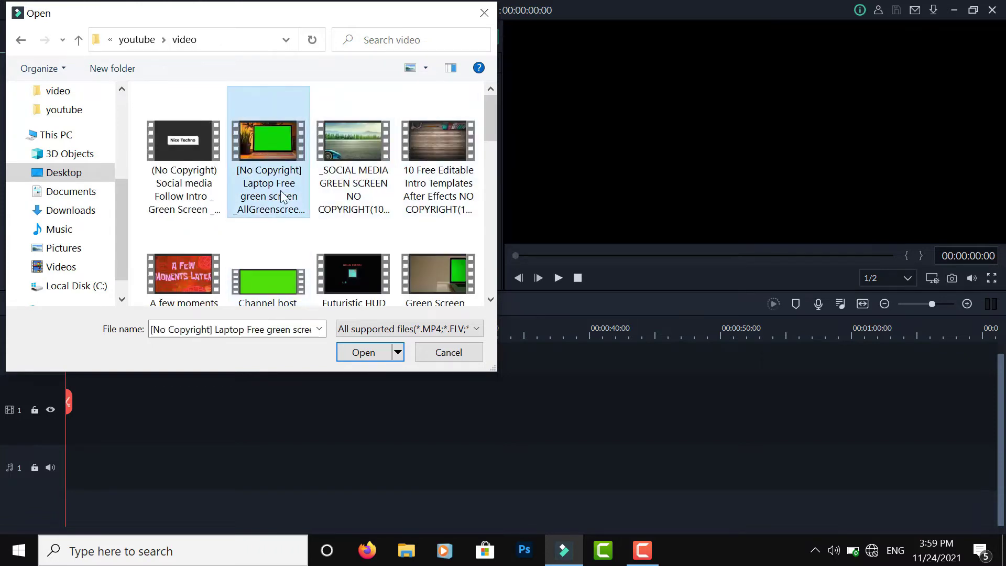
pyautogui.click(363, 354)
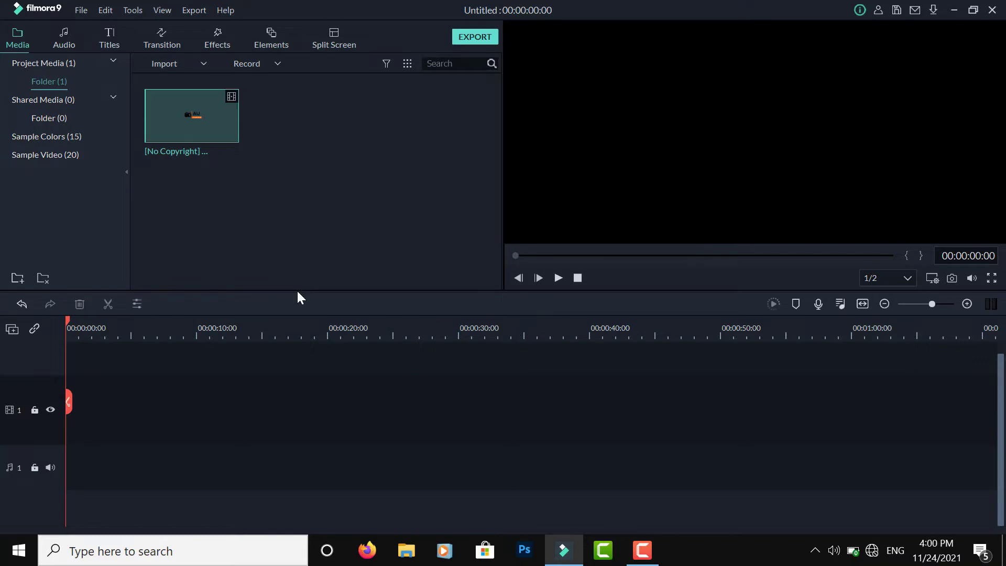
# - Place the laptop green screen clip at the start of video track 1, matching the project to the media at 1920 x 1080 30fps
pyautogui.moveTo(175, 138)
pyautogui.moveTo(175, 137); pyautogui.dragTo(72, 421)
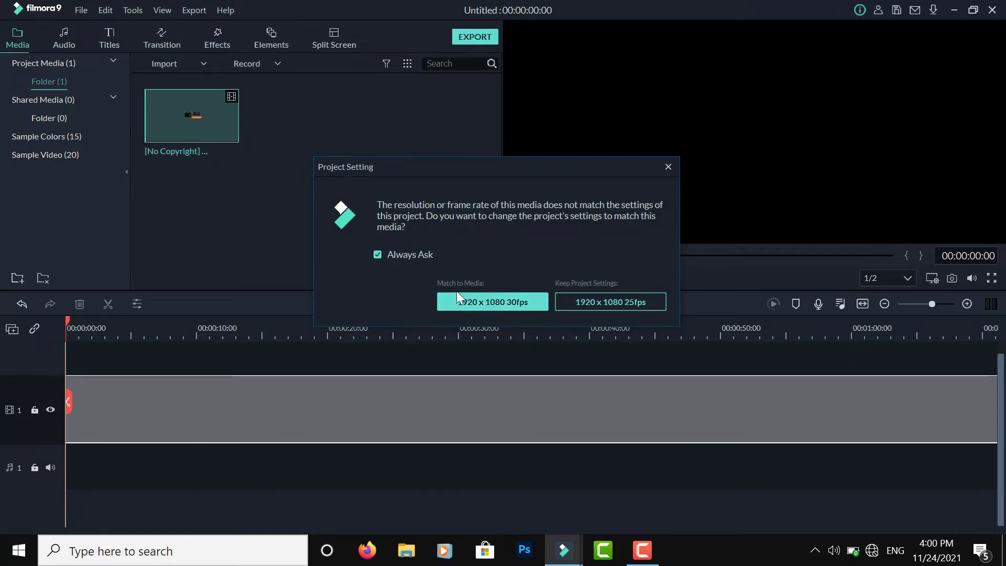
pyautogui.click(470, 302)
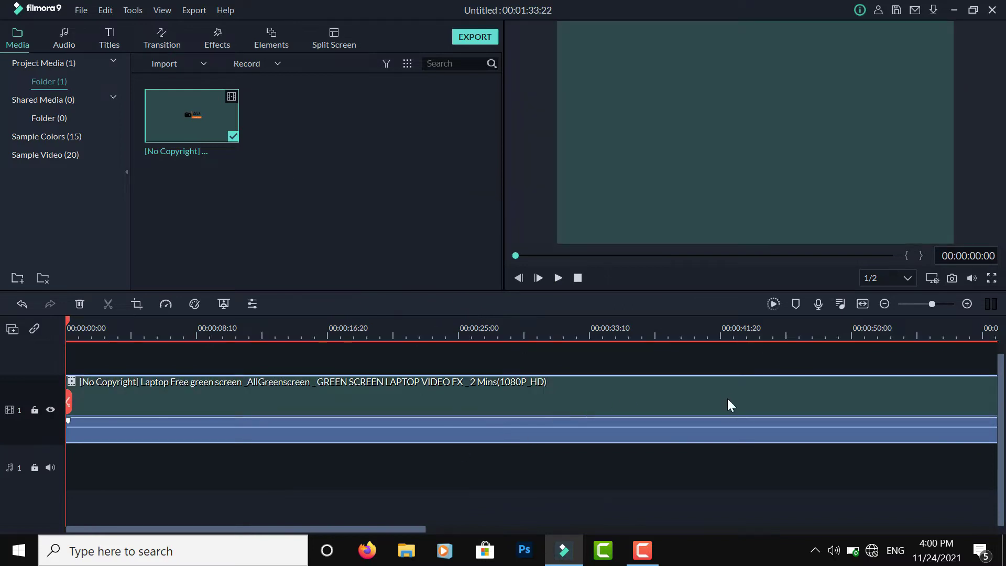
# - Split the laptop clip at about 00:00:06:07, where the green screen laptop is showing, and delete the intro part before the cut
pyautogui.click(558, 278)
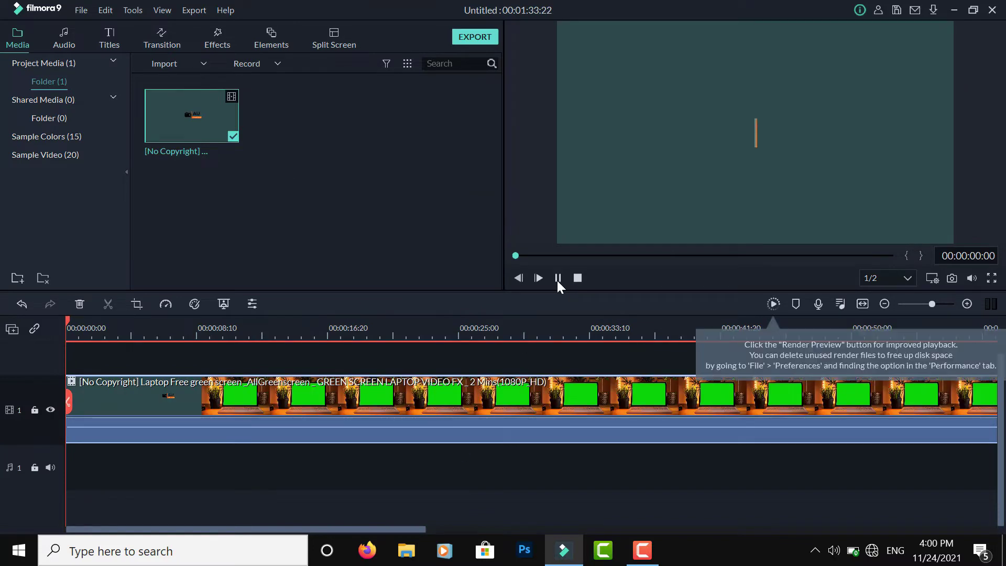
pyautogui.click(108, 302)
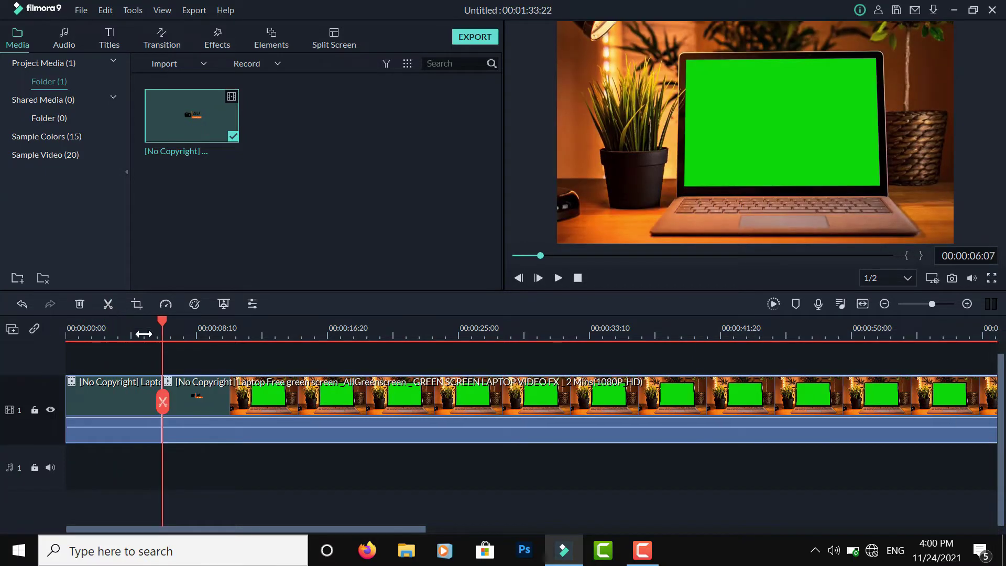
pyautogui.rightClick(127, 389)
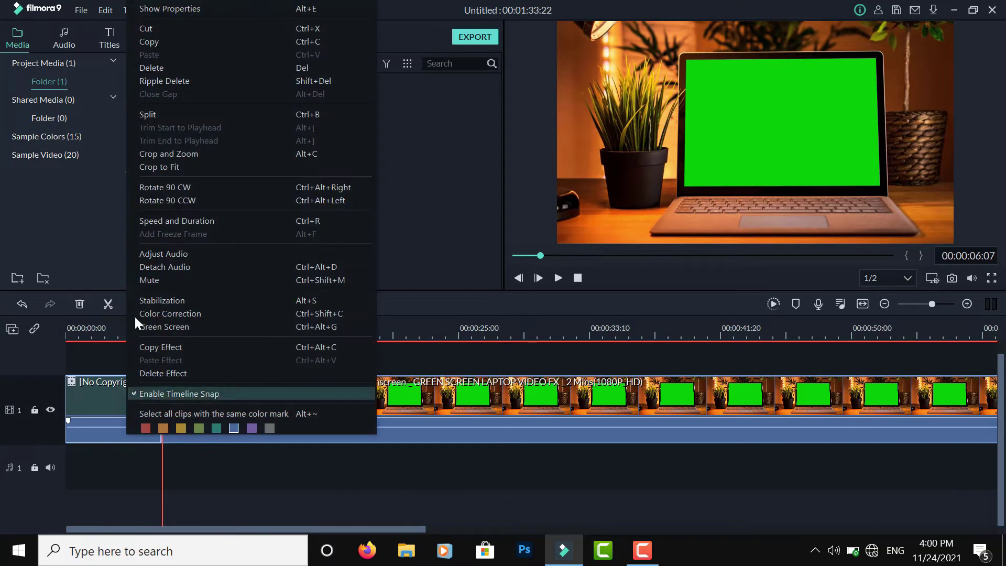
pyautogui.click(177, 71)
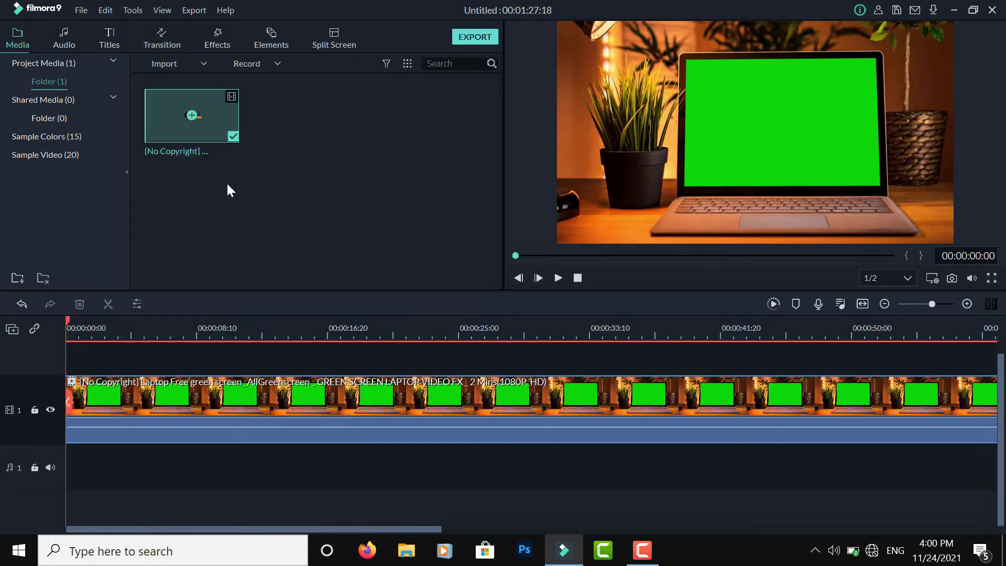
# - Split the remaining laptop clip at about 00:00:10:19 and delete everything after the cut
pyautogui.click(554, 281)
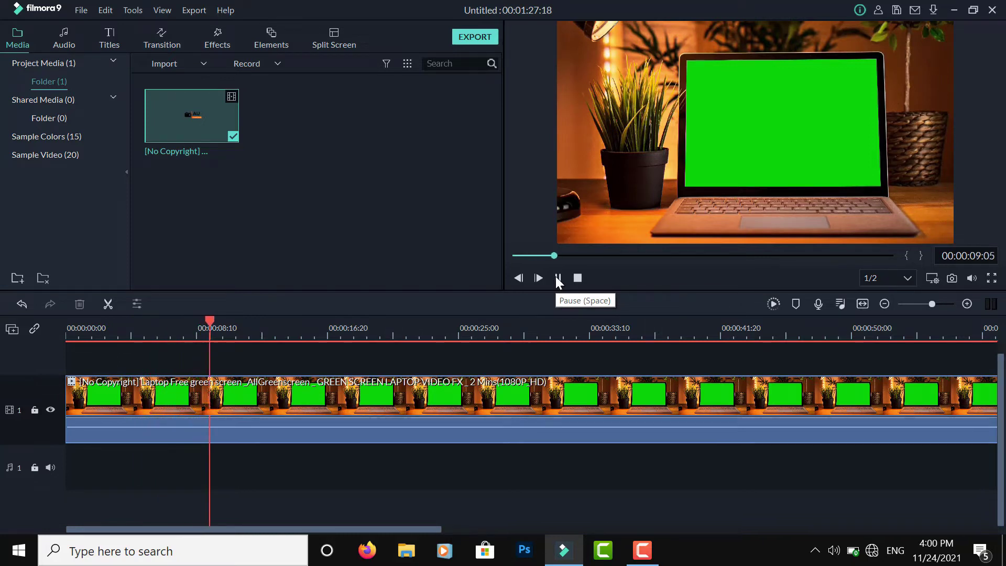
pyautogui.click(557, 278)
pyautogui.click(109, 305)
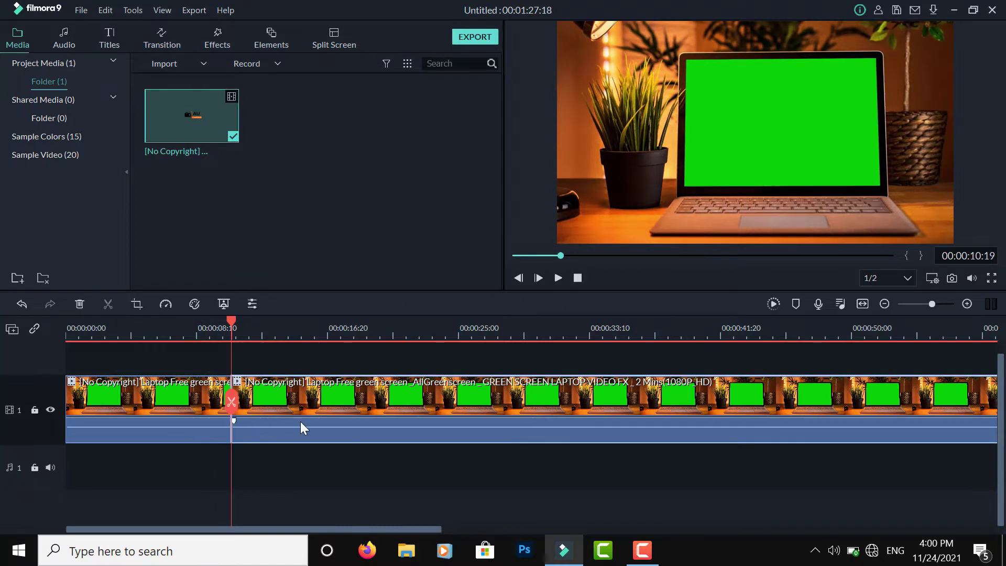
pyautogui.rightClick(361, 395)
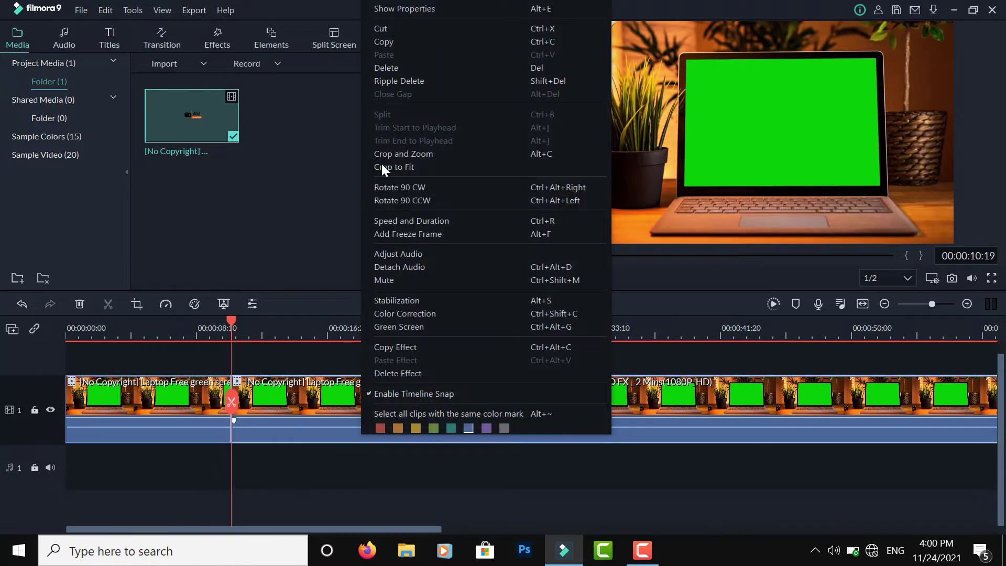
pyautogui.click(399, 60)
# - Play back the trimmed laptop clip to check it and return the playhead to the start of the timeline
pyautogui.click(150, 321)
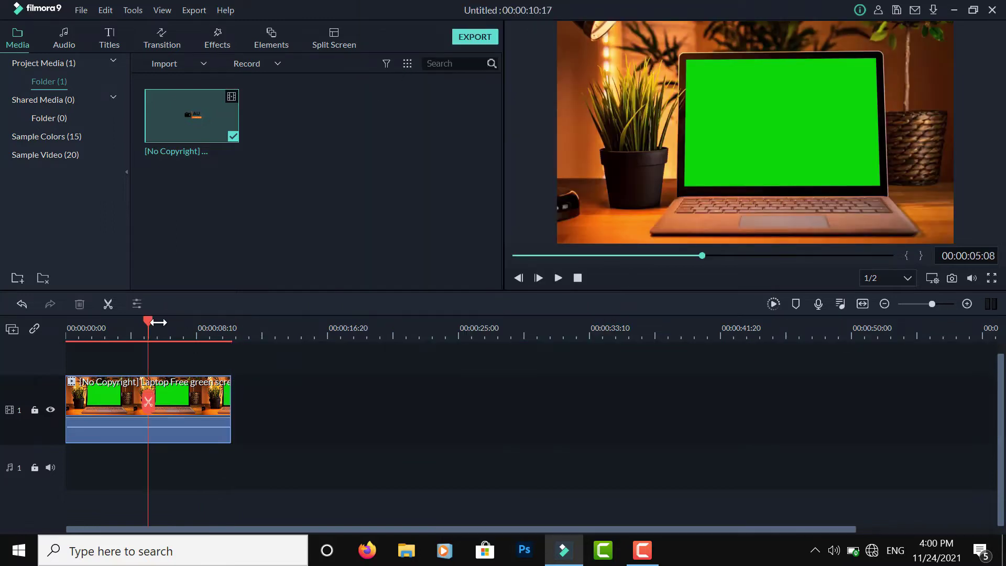
pyautogui.click(68, 322)
pyautogui.moveTo(69, 322); pyautogui.dragTo(53, 328)
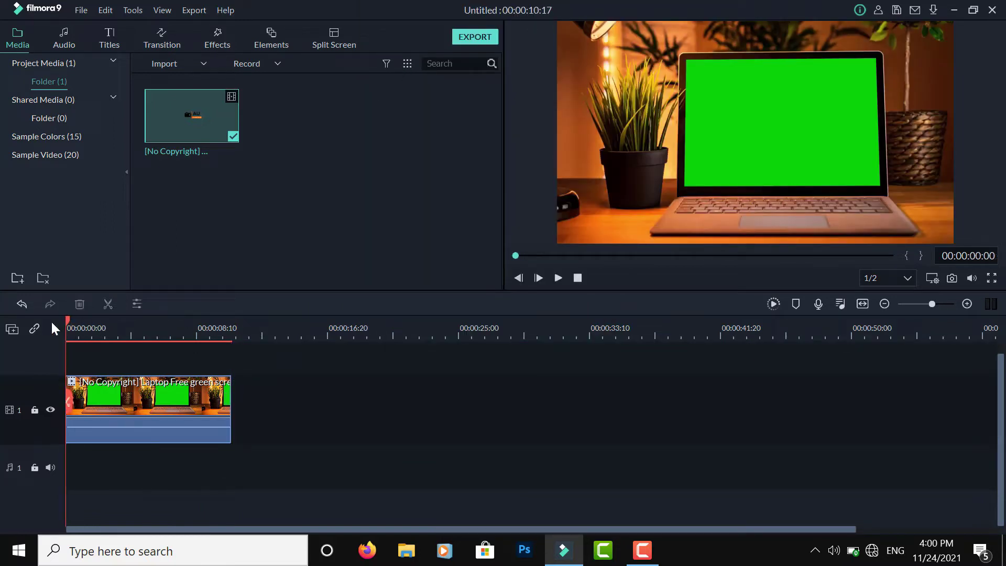
pyautogui.click(559, 279)
pyautogui.moveTo(524, 254); pyautogui.dragTo(492, 256)
pyautogui.click(555, 278)
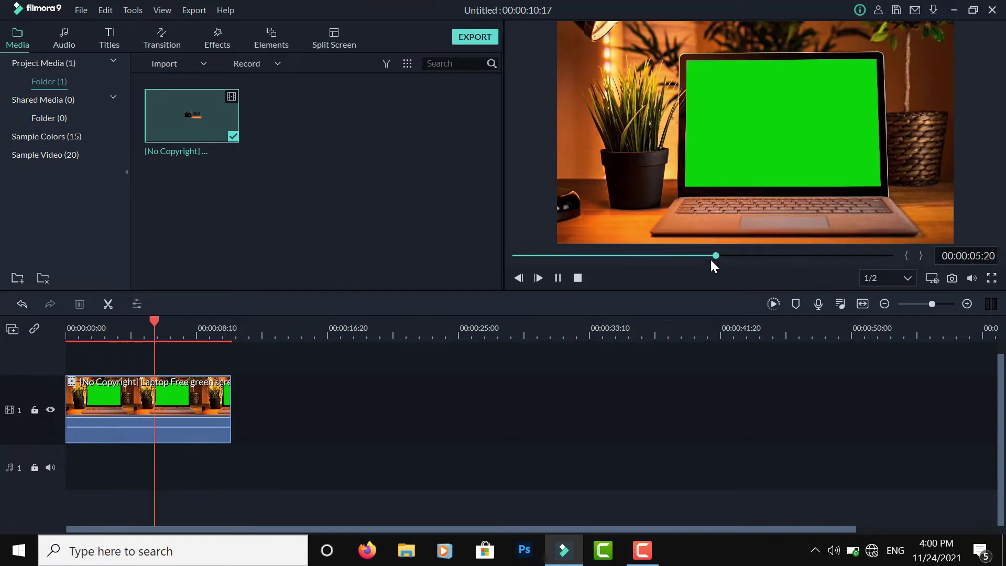
pyautogui.moveTo(710, 256); pyautogui.dragTo(482, 256)
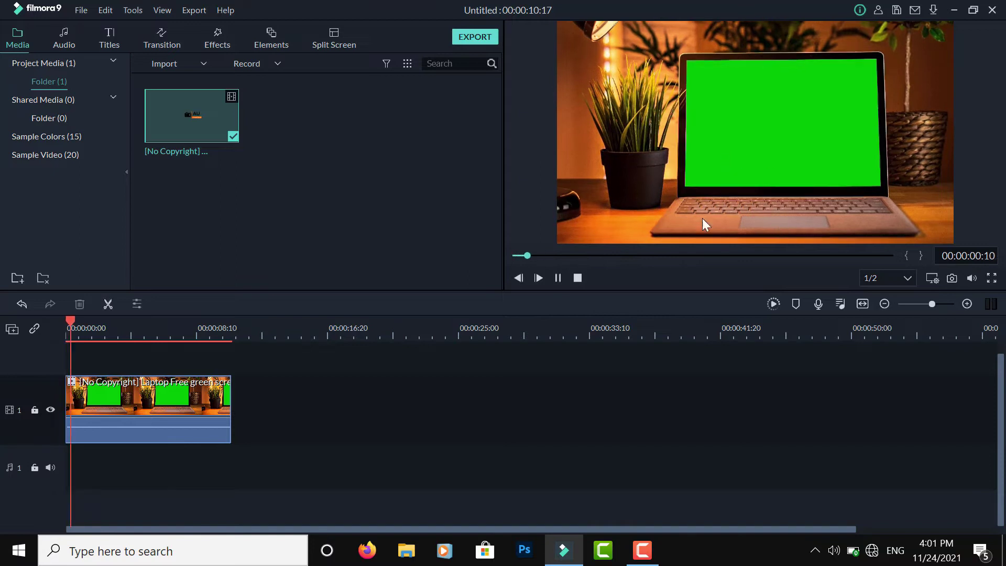
pyautogui.moveTo(549, 256); pyautogui.dragTo(513, 256)
# - Start a media import and browse to the photo folder inside the youtube folder on the Desktop
pyautogui.doubleClick(373, 184)
pyautogui.scroll(-1, 297, 209)
pyautogui.scroll(1, 106, 149)
pyautogui.scroll(1, 249, 239)
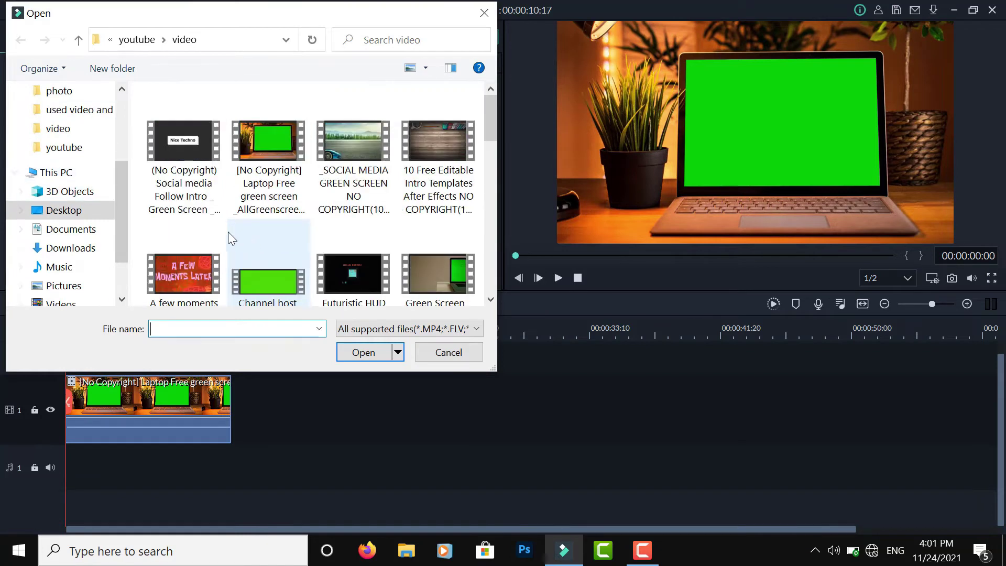
pyautogui.click(70, 192)
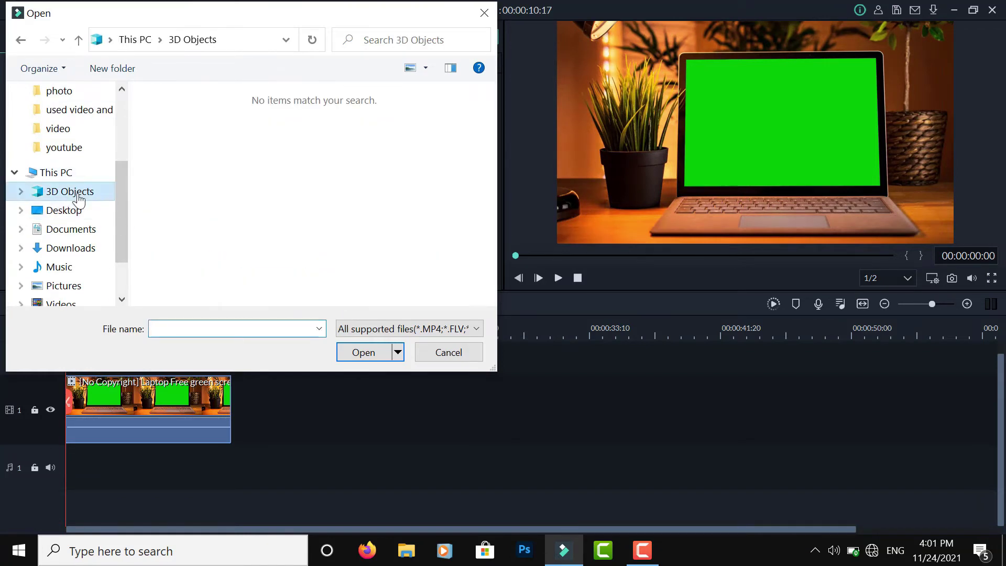
pyautogui.click(75, 230)
pyautogui.click(74, 209)
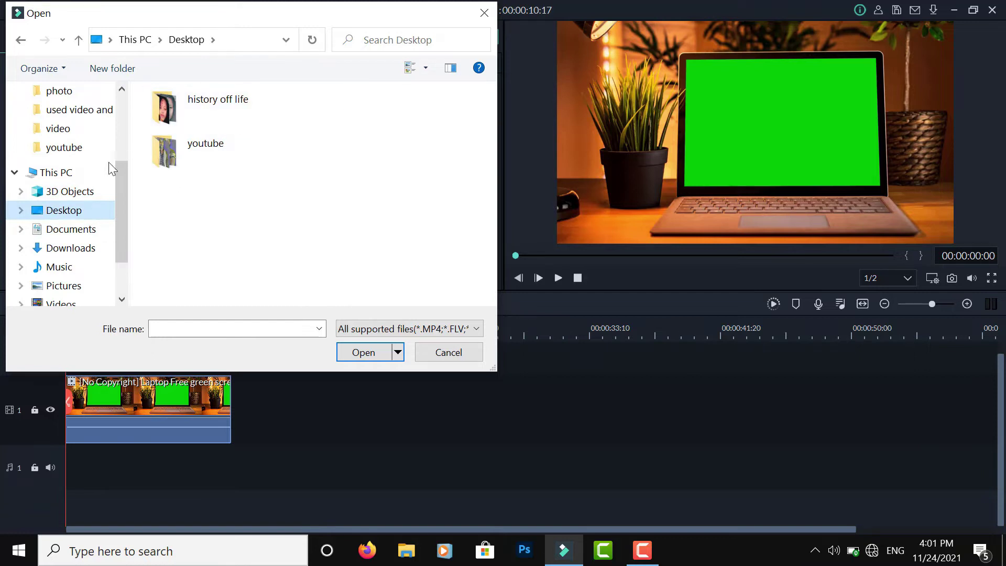
pyautogui.doubleClick(181, 152)
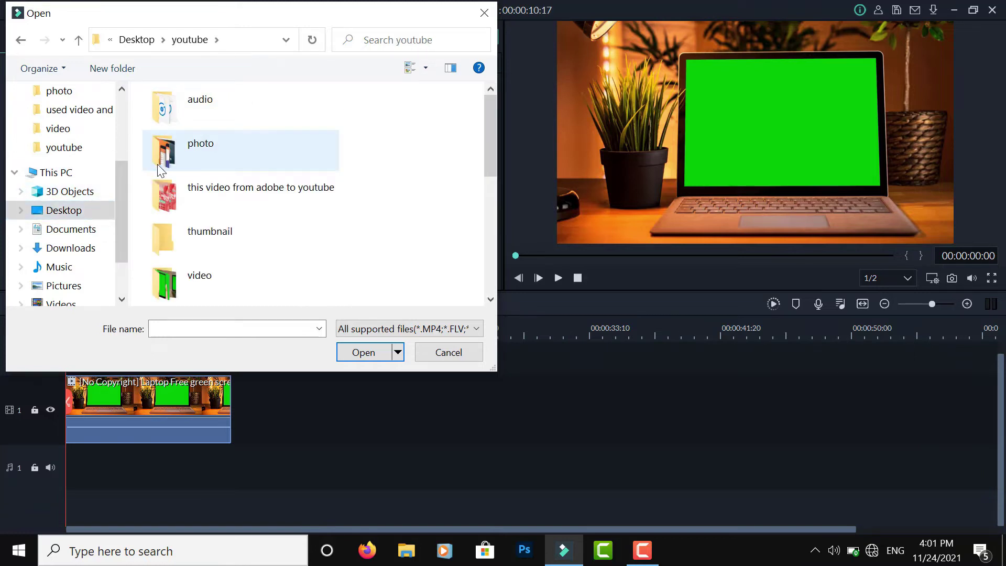
pyautogui.doubleClick(184, 152)
pyautogui.scroll(-6, 279, 188)
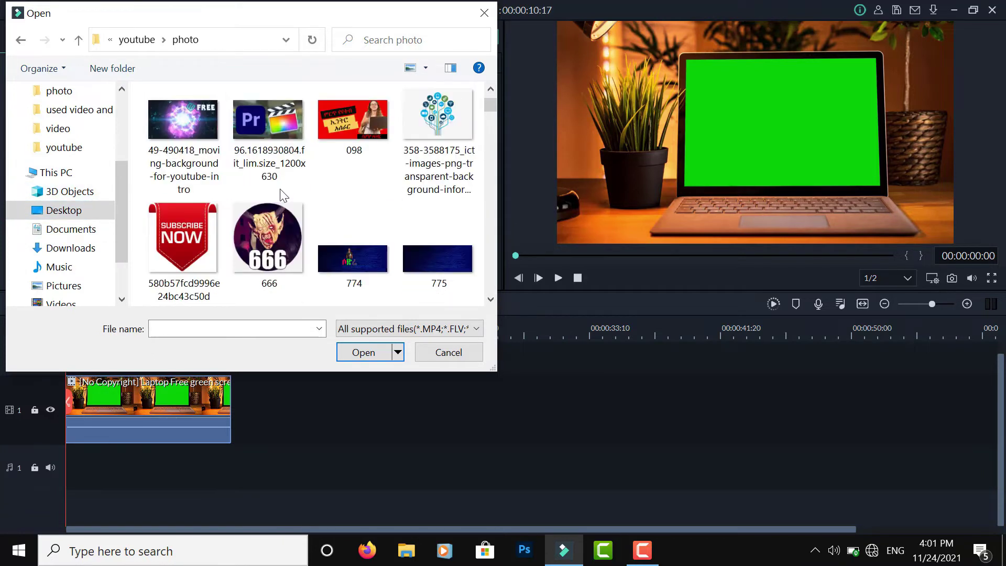
pyautogui.scroll(-6, 282, 192)
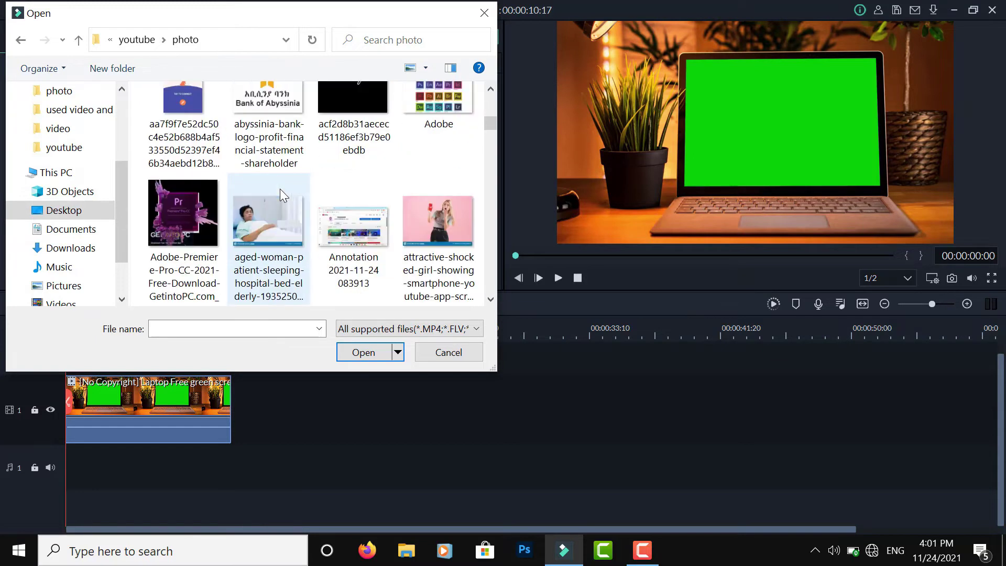
pyautogui.scroll(-2, 280, 189)
pyautogui.click(352, 141)
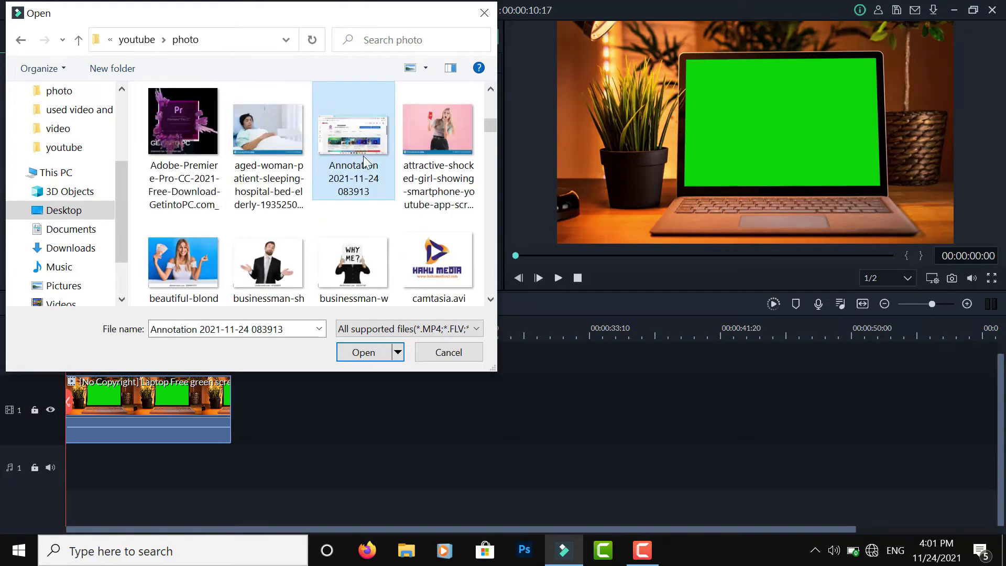
pyautogui.click(376, 353)
# - Place the Annotation picture at the start of video track 2 and extend it to the laptop clip's end
pyautogui.moveTo(282, 131)
pyautogui.mouseDown()
pyautogui.moveTo(730, 153)
pyautogui.moveTo(373, 350)
pyautogui.moveTo(257, 368)
pyautogui.moveTo(281, 169)
pyautogui.moveTo(431, 283)
pyautogui.moveTo(186, 355)
pyautogui.moveTo(62, 360)
pyautogui.moveTo(141, 359)
pyautogui.mouseUp()
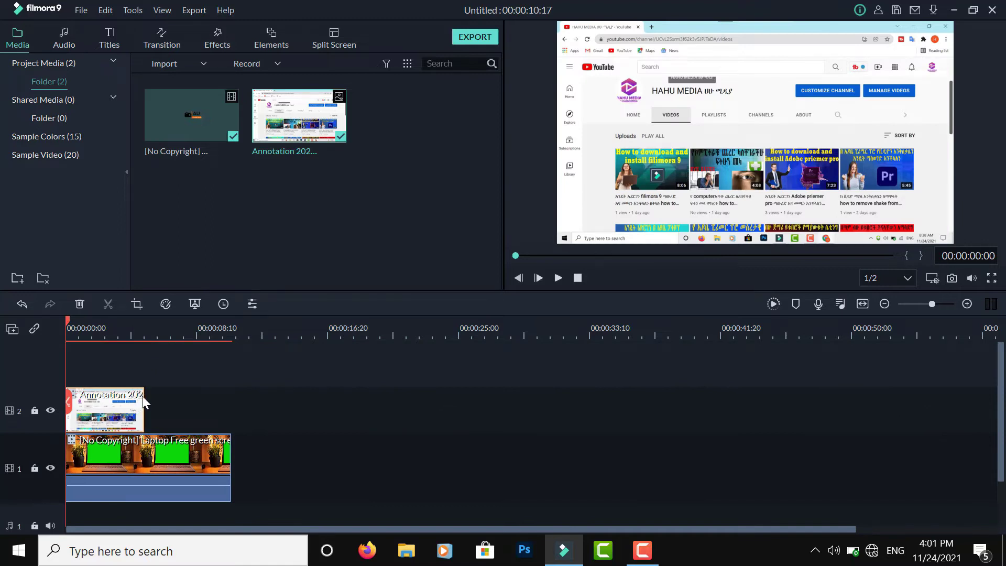
pyautogui.moveTo(142, 395); pyautogui.dragTo(229, 397)
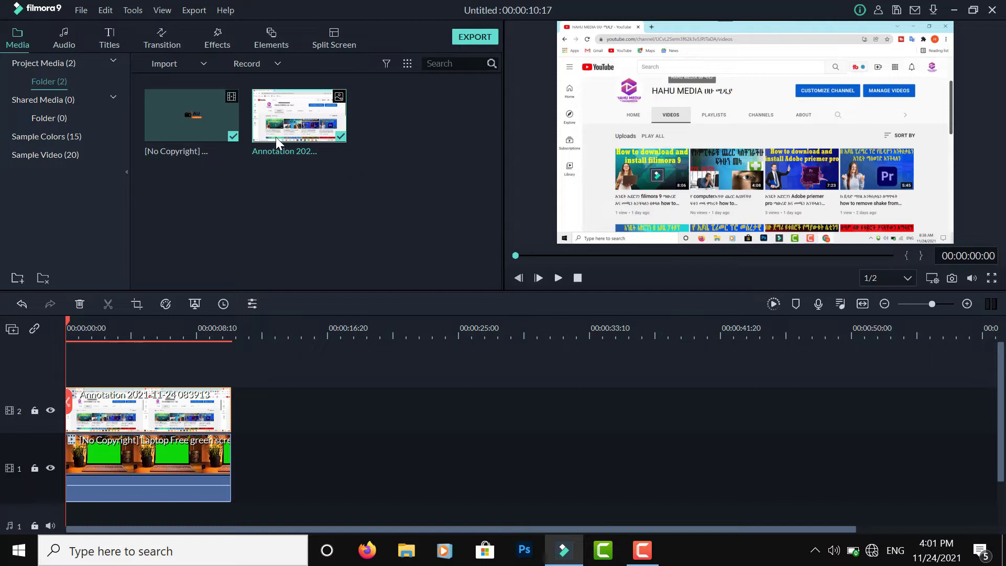
# - Shrink the Annotation picture from all four sides in the preview to roughly the size of the laptop's screen
pyautogui.click(689, 153)
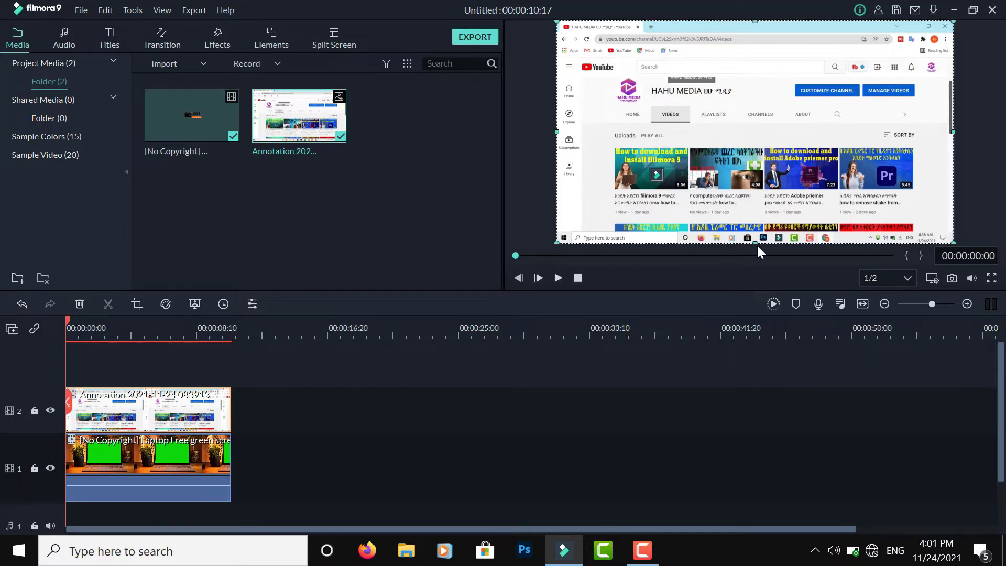
pyautogui.moveTo(755, 227)
pyautogui.mouseDown()
pyautogui.moveTo(755, 192)
pyautogui.moveTo(753, 220)
pyautogui.mouseUp()
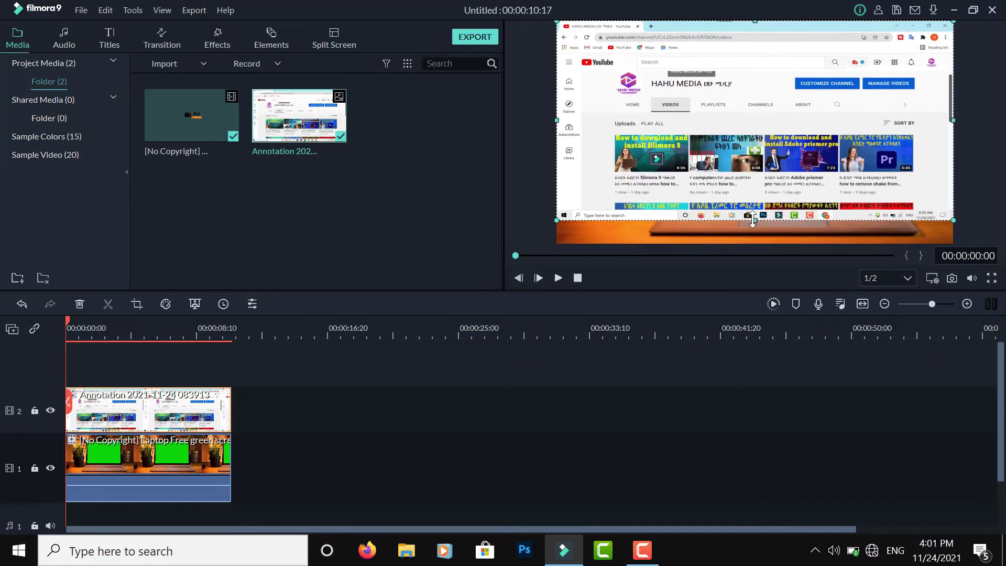
pyautogui.moveTo(952, 121); pyautogui.dragTo(868, 120)
pyautogui.moveTo(580, 122); pyautogui.dragTo(668, 121)
pyautogui.moveTo(756, 23); pyautogui.dragTo(756, 116)
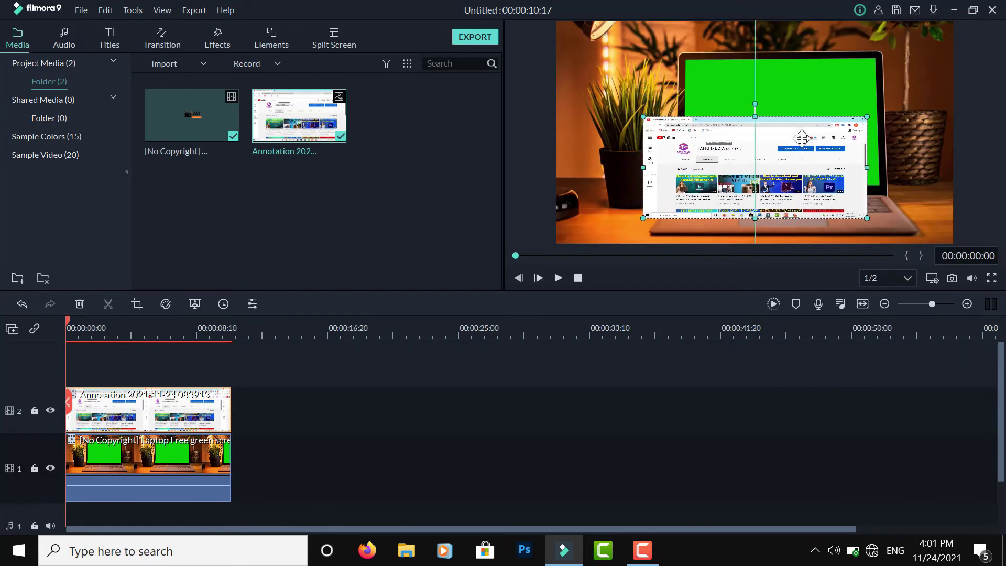
# - Move the Annotation picture over the laptop's green screen and adjust its bottom, right and top edges to cover the green area
pyautogui.moveTo(797, 143); pyautogui.dragTo(802, 120)
pyautogui.moveTo(796, 167)
pyautogui.mouseDown()
pyautogui.moveTo(795, 195)
pyautogui.moveTo(796, 185)
pyautogui.mouseUp()
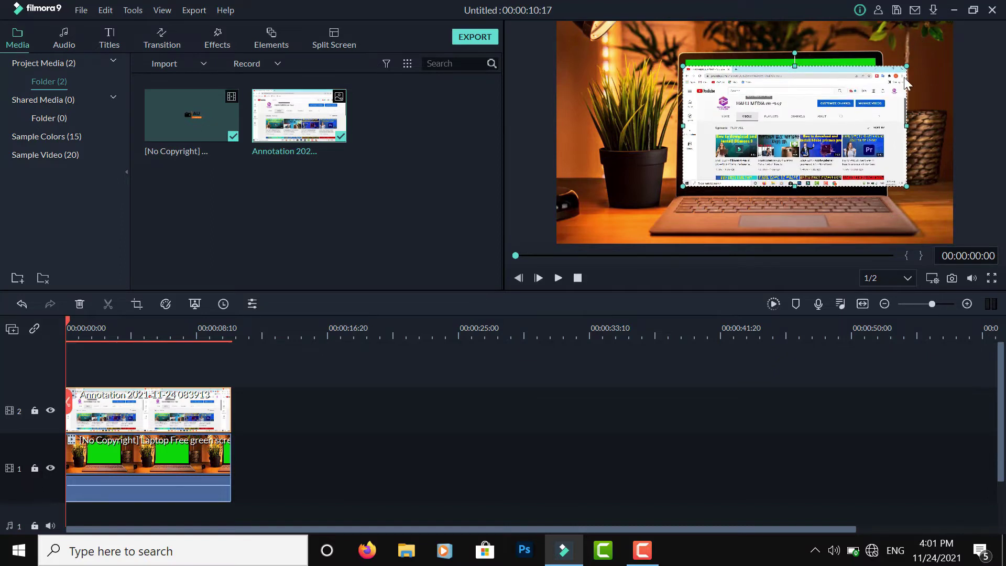
pyautogui.moveTo(907, 125); pyautogui.dragTo(883, 126)
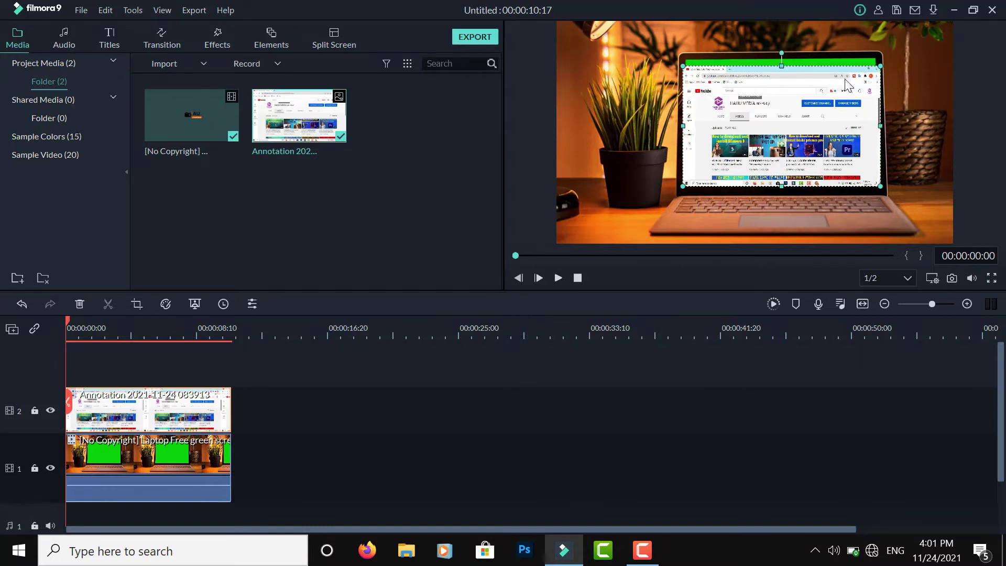
pyautogui.moveTo(780, 65); pyautogui.dragTo(782, 55)
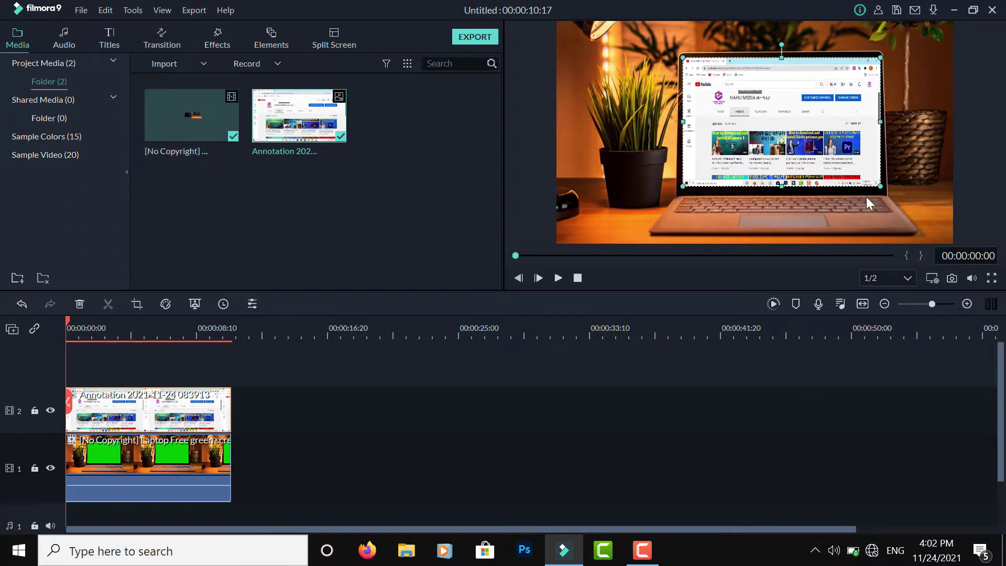
# - Fine-tune the Annotation picture's right-hand corners so it fits inside the laptop's screen frame, and deselect it to check the fit
pyautogui.click(917, 151)
pyautogui.click(879, 110)
pyautogui.moveTo(880, 52); pyautogui.dragTo(878, 55)
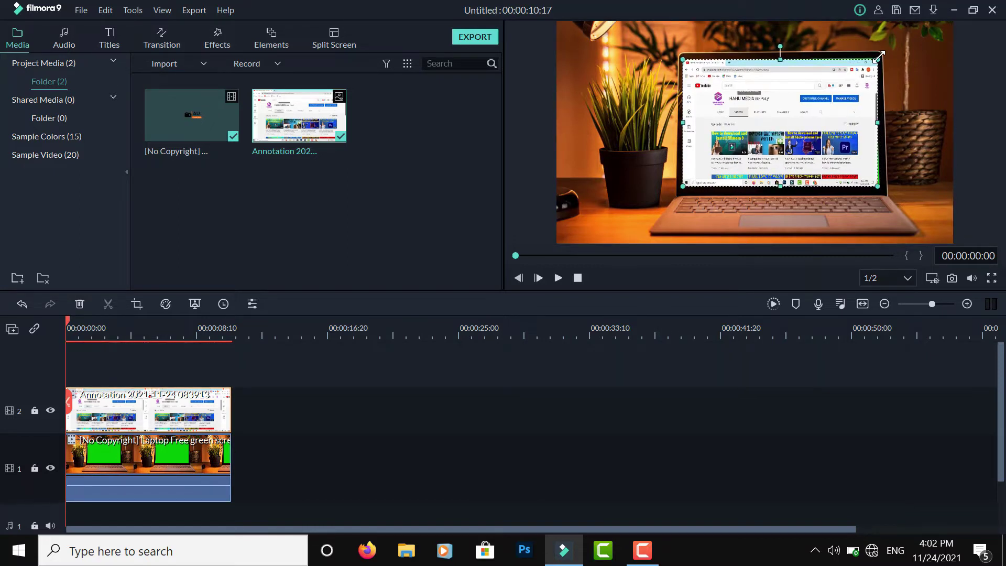
pyautogui.click(918, 70)
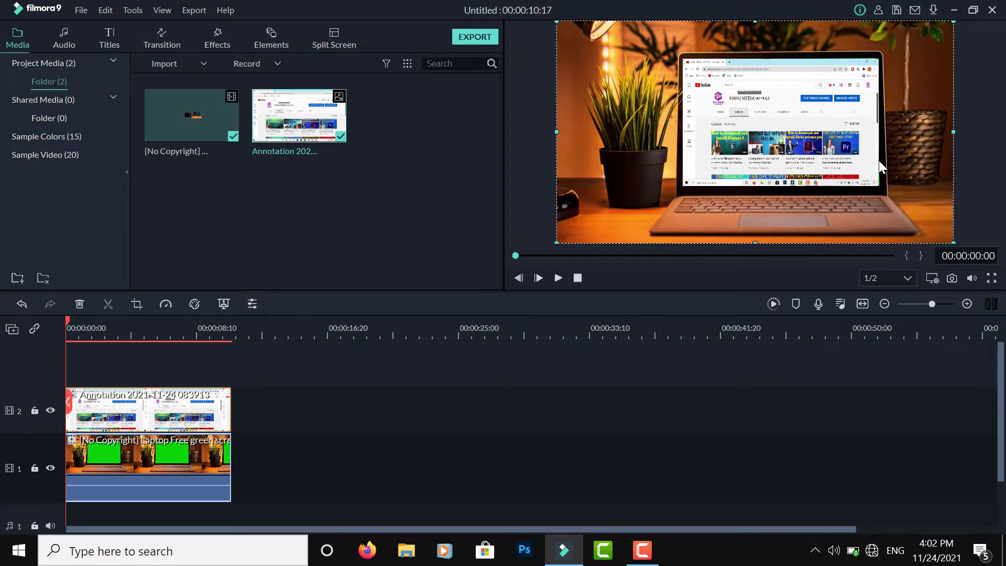
pyautogui.click(877, 177)
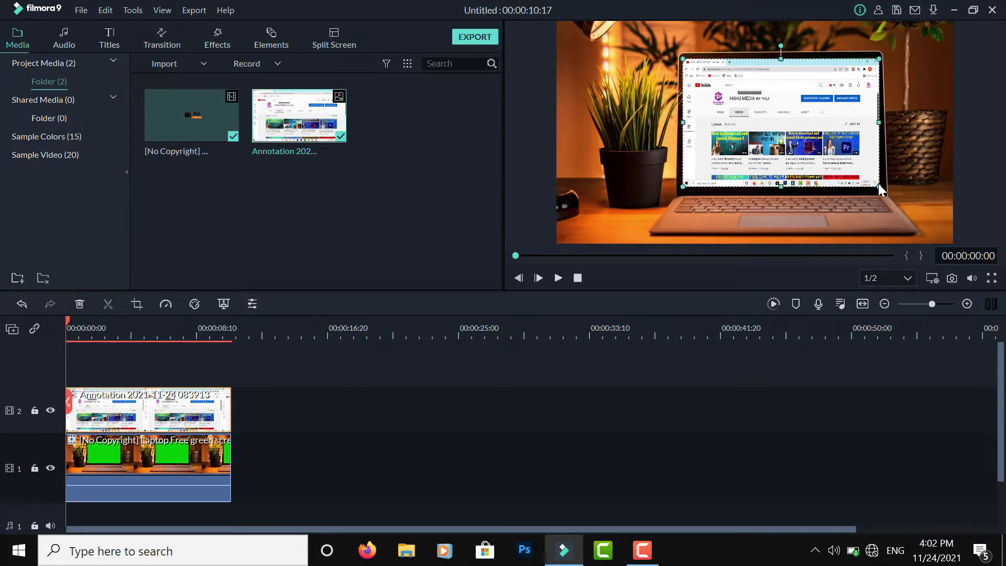
pyautogui.click(624, 115)
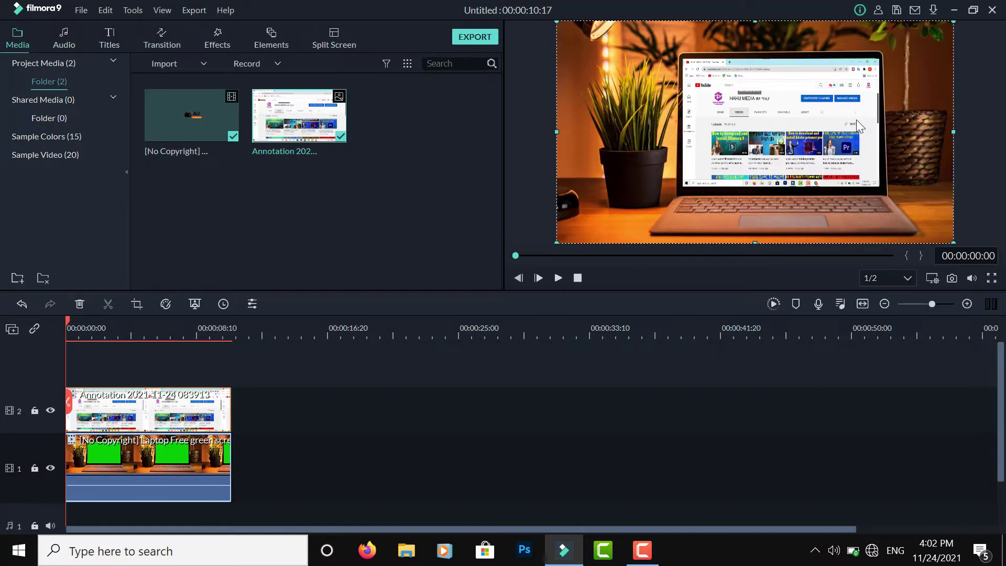
# - Start another media import and browse to the video folder inside the youtube folder on the Desktop
pyautogui.scroll(-1, 370, 423)
pyautogui.scroll(1, 369, 421)
pyautogui.doubleClick(360, 221)
pyautogui.scroll(-10, 259, 212)
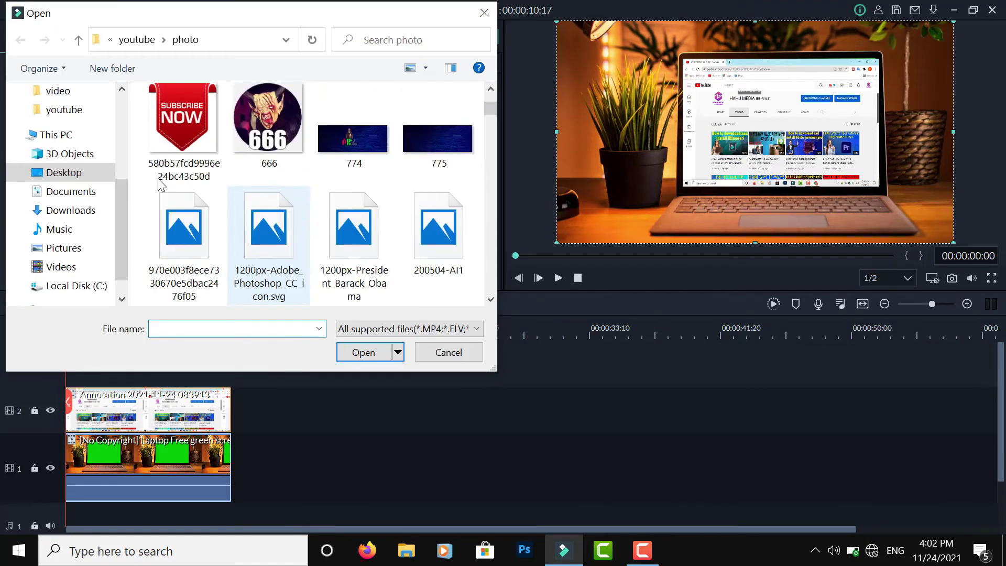
pyautogui.click(47, 176)
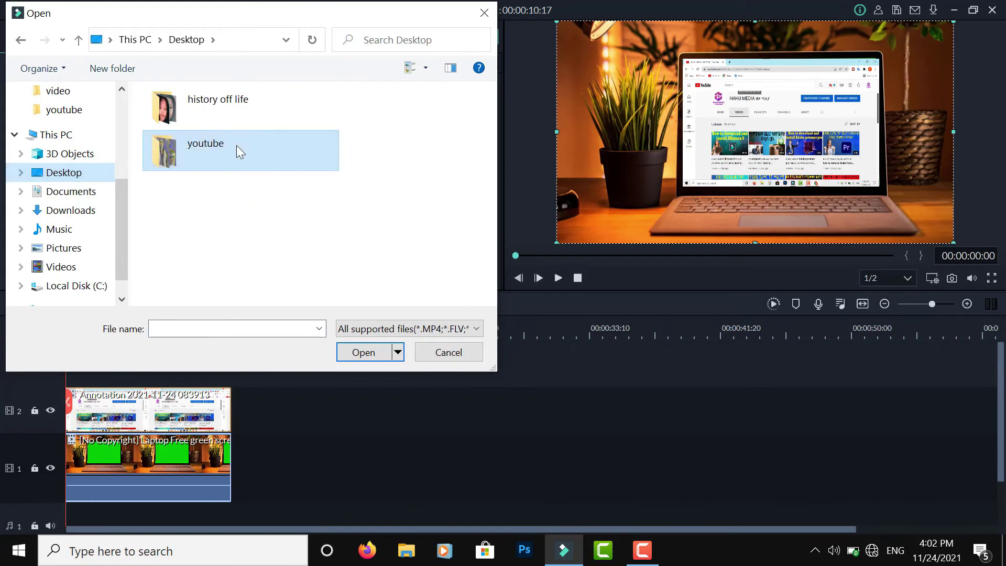
pyautogui.doubleClick(237, 152)
pyautogui.scroll(-5, 273, 230)
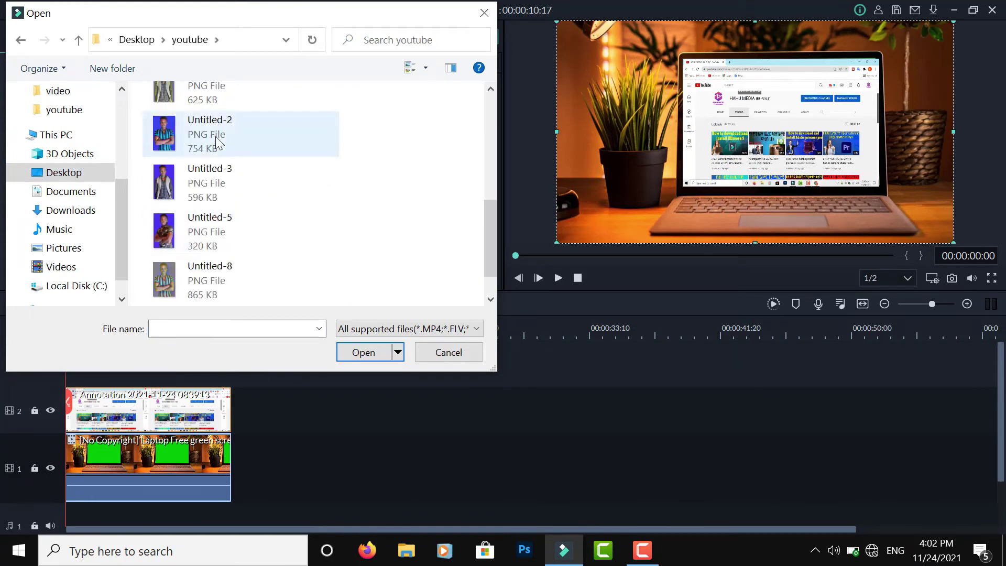
pyautogui.scroll(5, 220, 144)
pyautogui.scroll(-2, 226, 236)
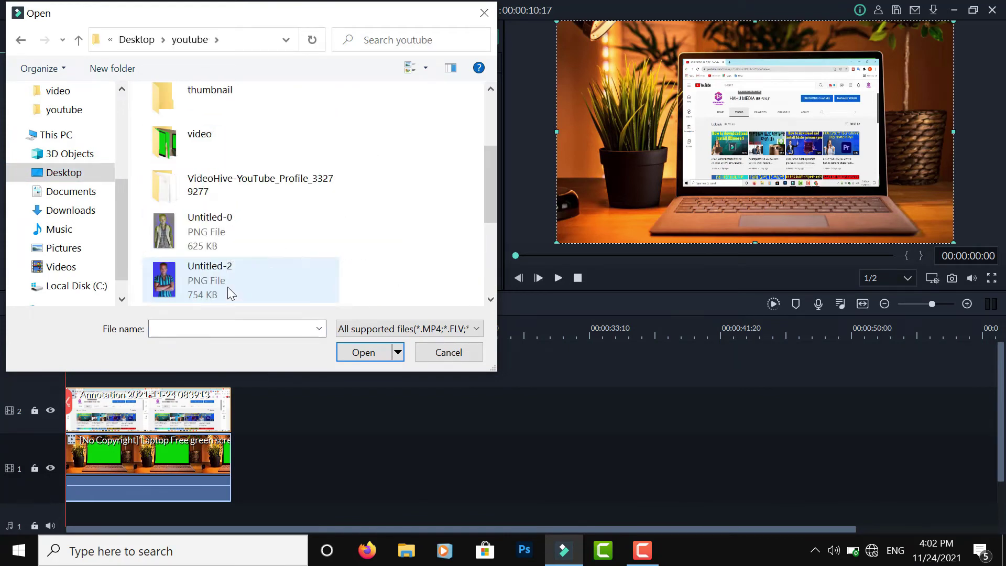
pyautogui.doubleClick(235, 138)
# - Find the "Typing on a keyboard - ROYALTY FREE VIDEO" clip in the video folder and import it
pyautogui.scroll(-10, 300, 246)
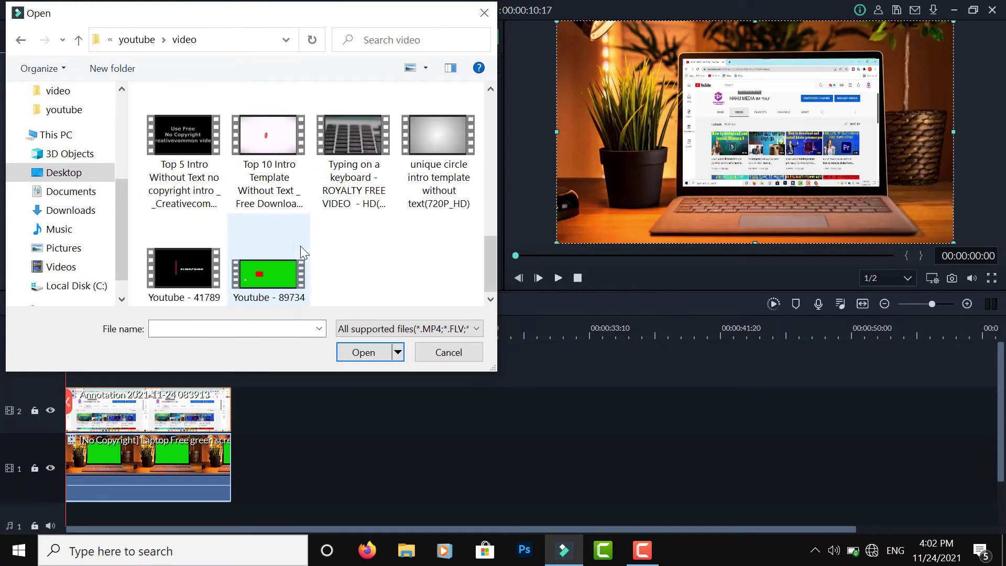
pyautogui.click(353, 136)
pyautogui.click(369, 352)
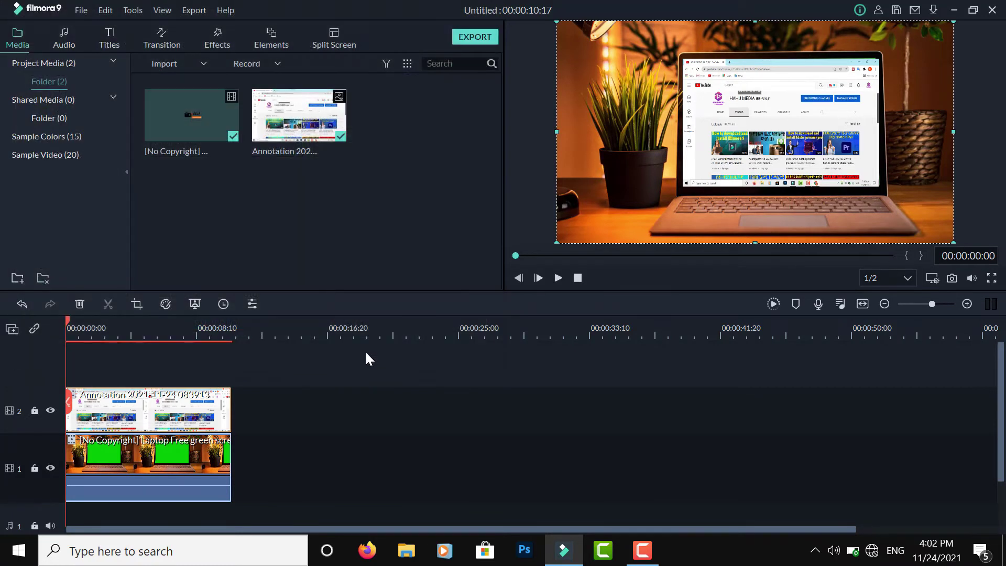
# - Place the typing clip at the start of video track 3 and trim its end to match the clips below
pyautogui.moveTo(380, 130); pyautogui.dragTo(68, 352)
pyautogui.moveTo(252, 413); pyautogui.dragTo(230, 415)
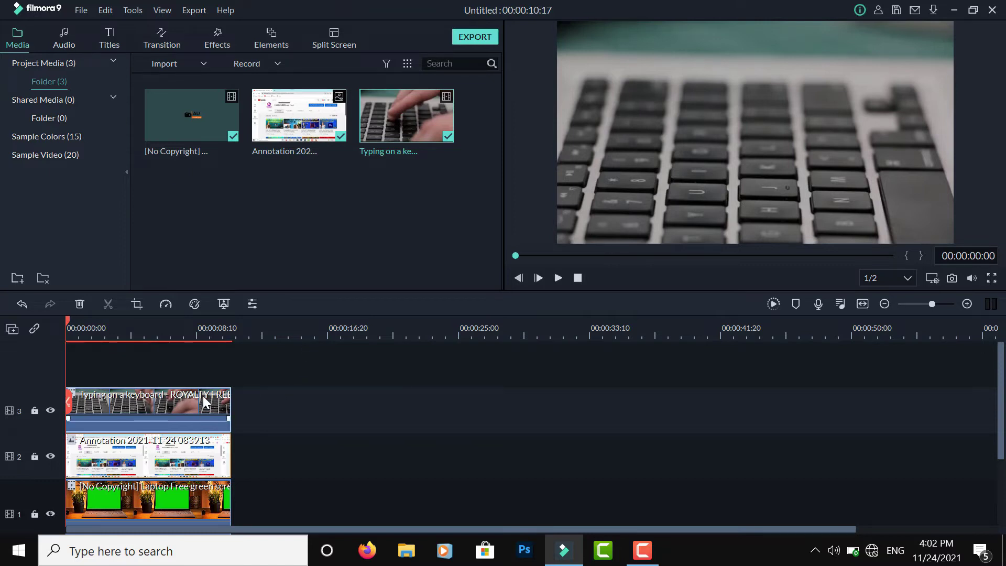
# - Lower the typing clip's compositing opacity to 65.86%, keeping the Normal blending mode, and apply the setting
pyautogui.click(252, 304)
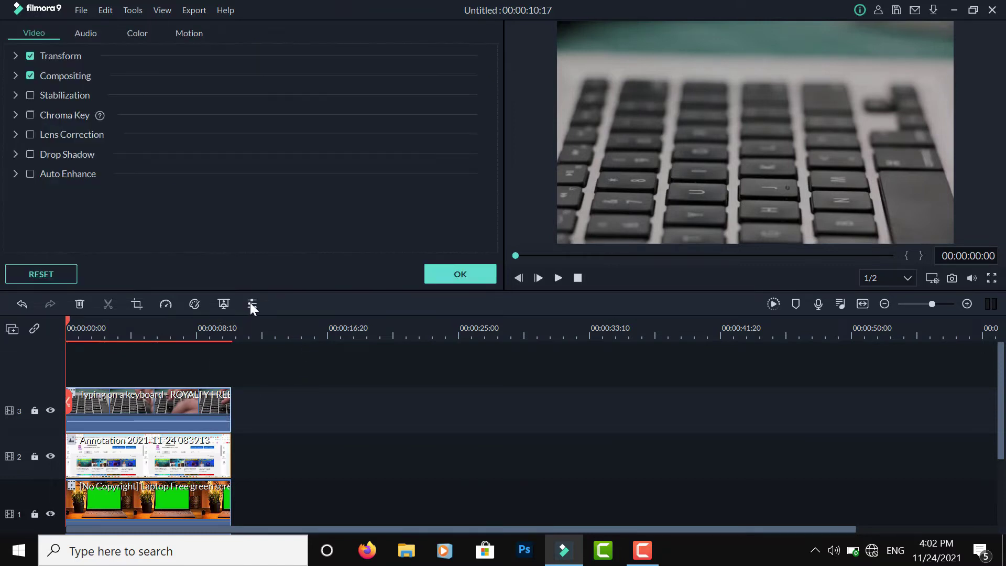
pyautogui.click(15, 75)
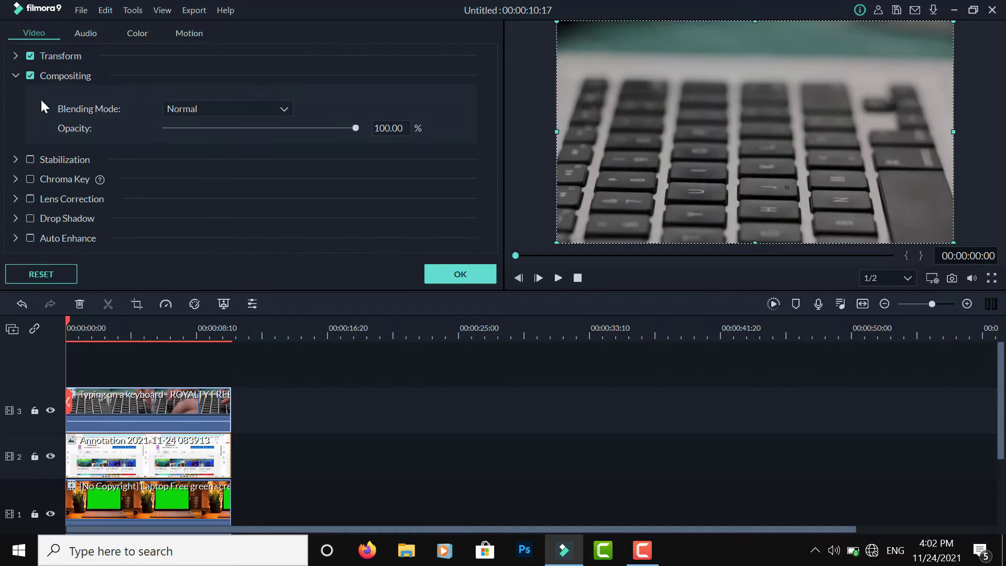
pyautogui.moveTo(353, 128); pyautogui.dragTo(290, 135)
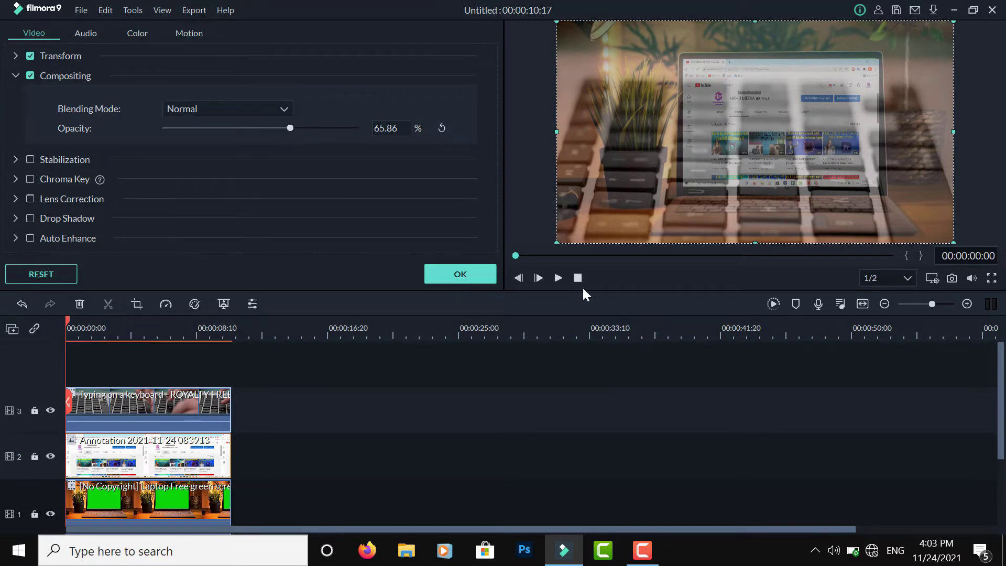
pyautogui.click(470, 275)
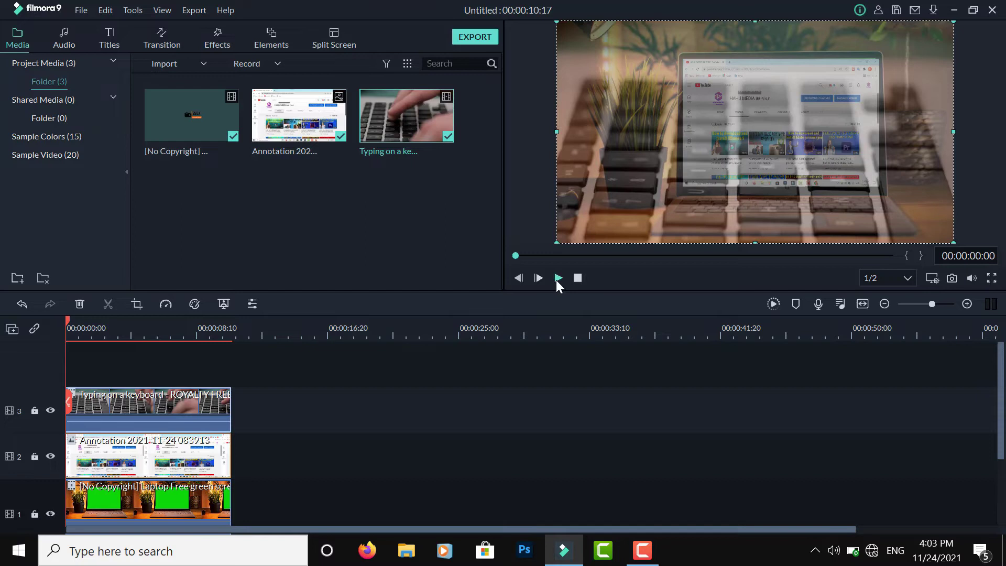
# - Play the composite to 00:00:03:14, split the typing clip there and delete the part before the cut
pyautogui.click(556, 279)
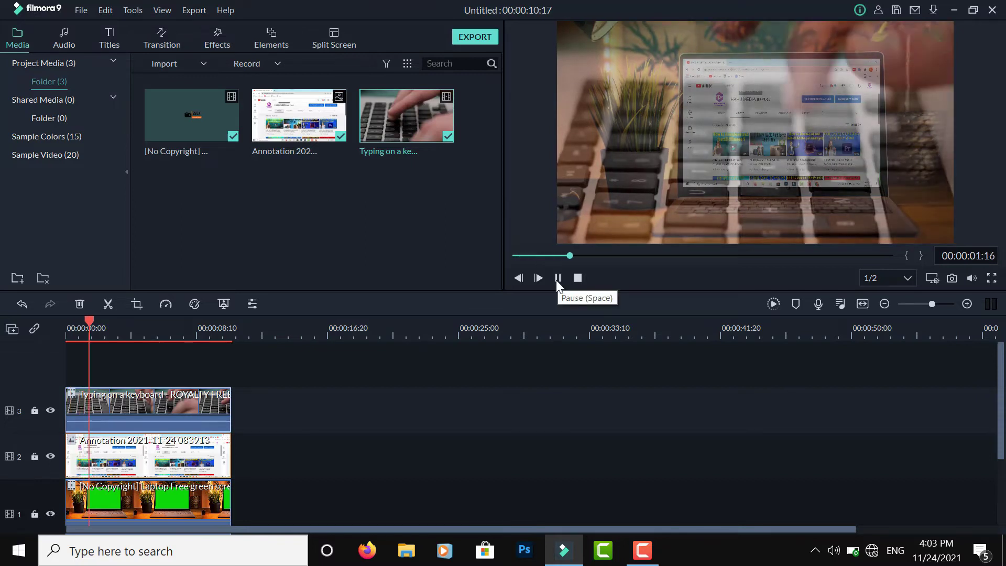
pyautogui.click(556, 278)
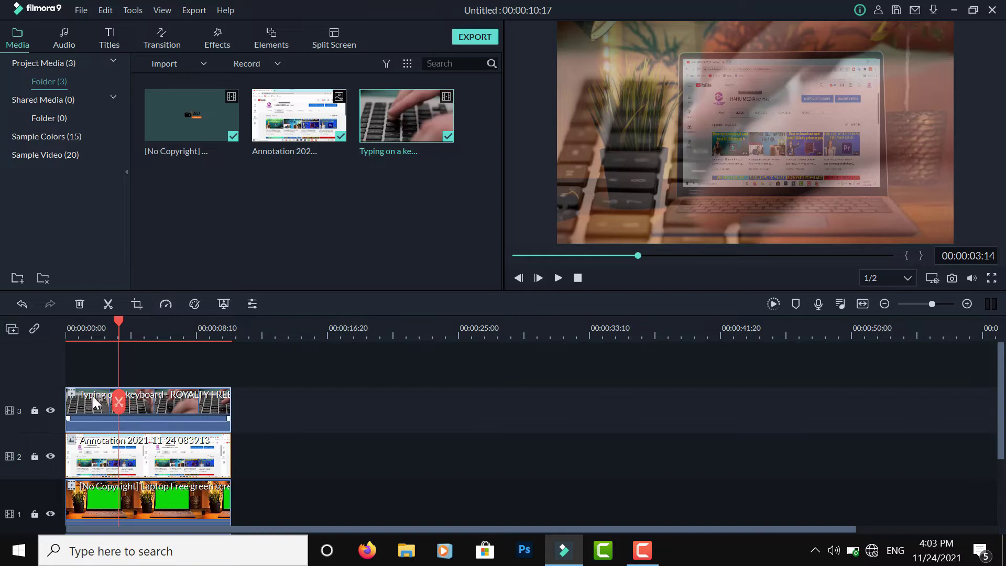
pyautogui.click(107, 304)
pyautogui.click(82, 408)
pyautogui.rightClick(80, 403)
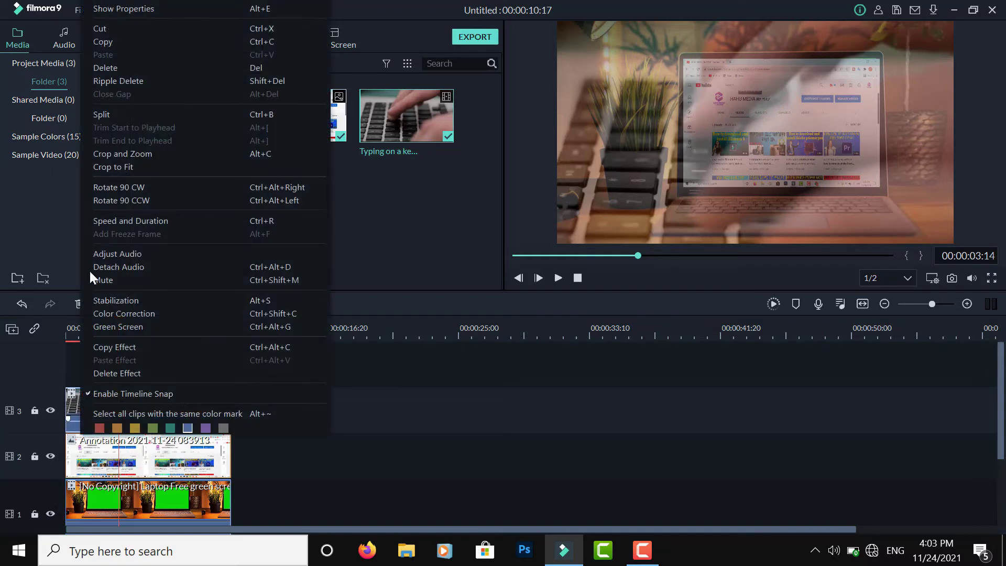
pyautogui.click(127, 65)
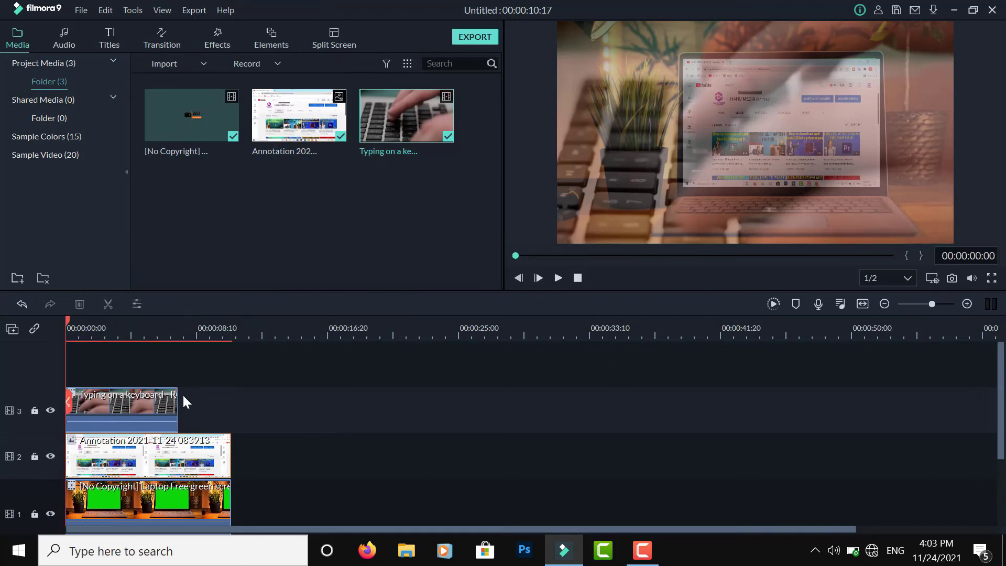
# - Shorten the Annotation picture on track 2 so it ends together with the typing clip
pyautogui.click(229, 472)
pyautogui.moveTo(229, 453); pyautogui.dragTo(178, 455)
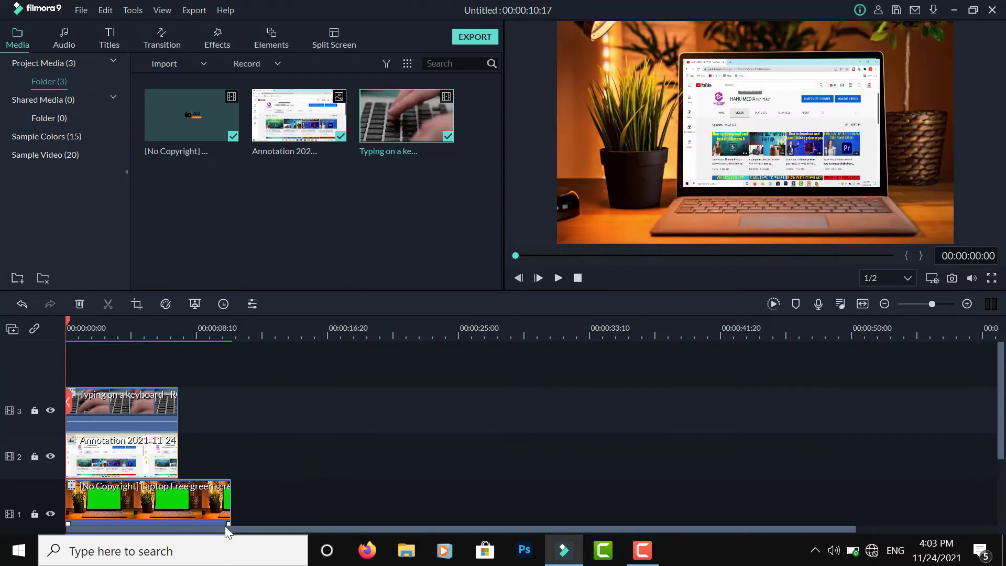
# - Trim the end of the laptop green screen clip on track 1 to match the clips above, and preview the composite
pyautogui.click(227, 505)
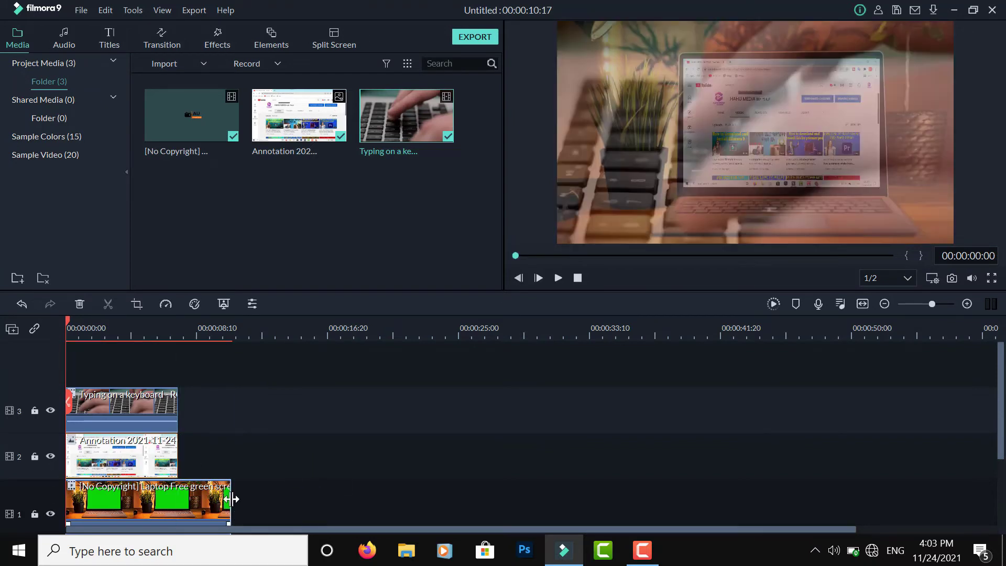
pyautogui.moveTo(229, 501); pyautogui.dragTo(177, 480)
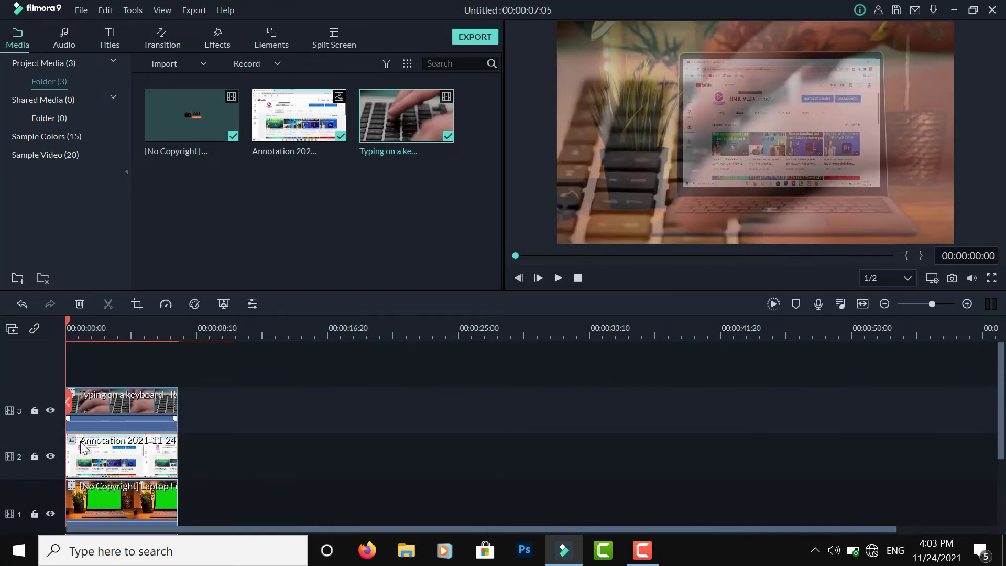
pyautogui.click(558, 279)
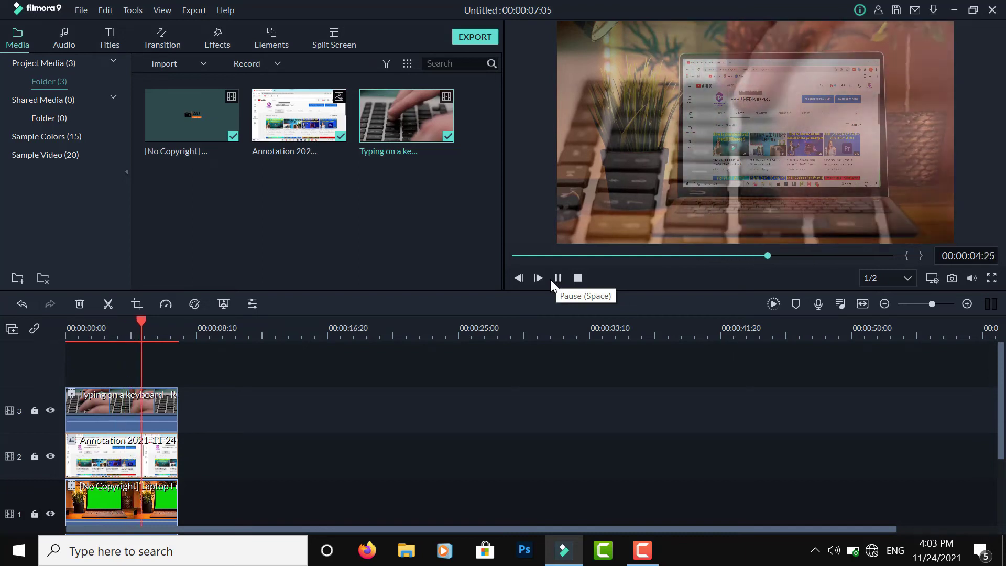
pyautogui.click(557, 278)
pyautogui.click(515, 255)
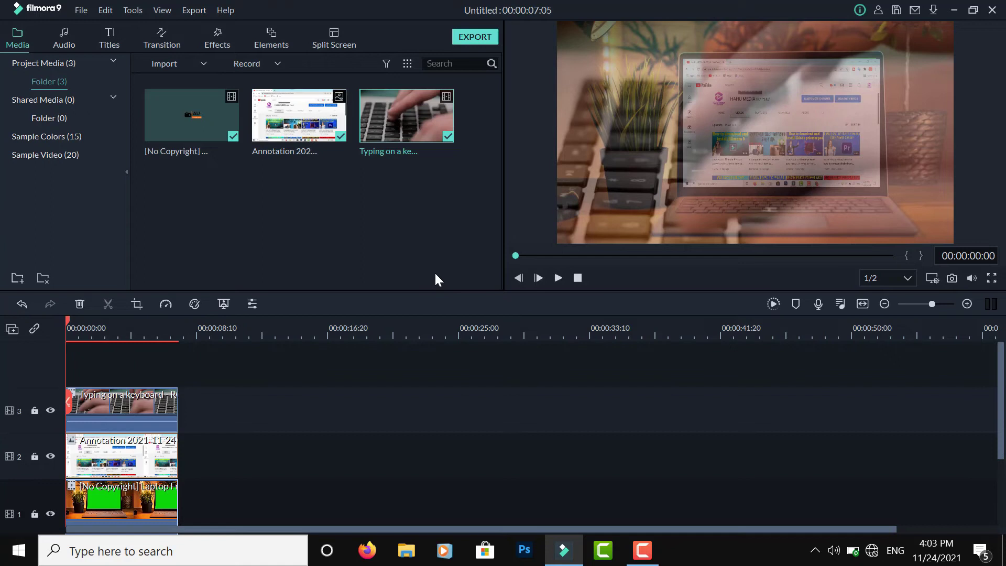
# - Place the Red sample color at the start of track 4 and extend it to end with the clips below
pyautogui.click(57, 136)
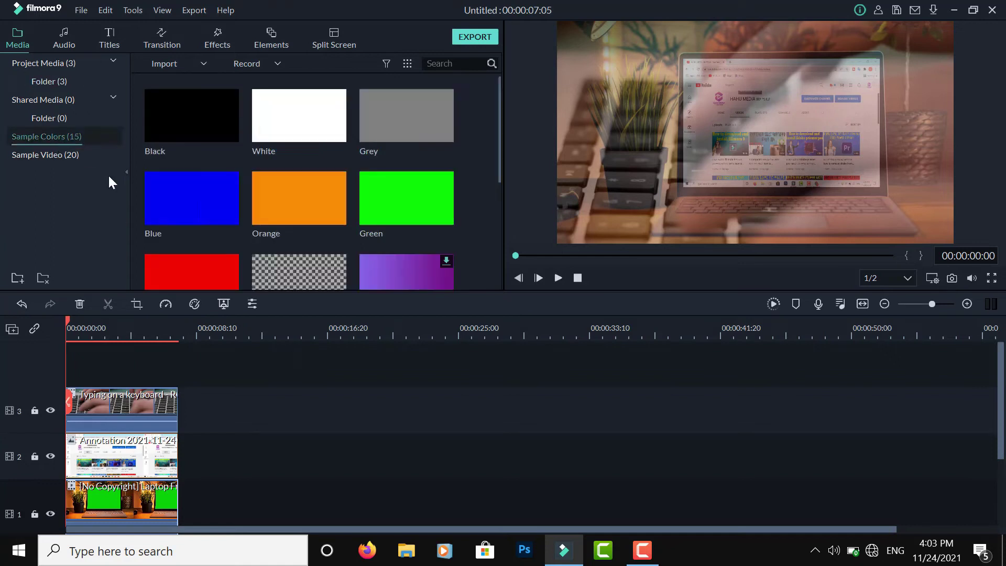
pyautogui.doubleClick(215, 265)
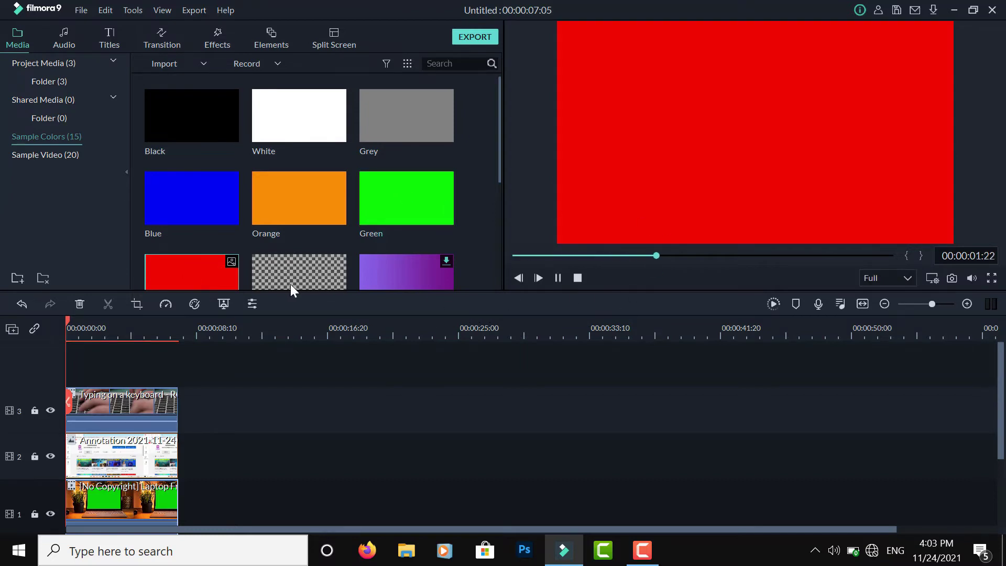
pyautogui.moveTo(190, 278); pyautogui.dragTo(68, 373)
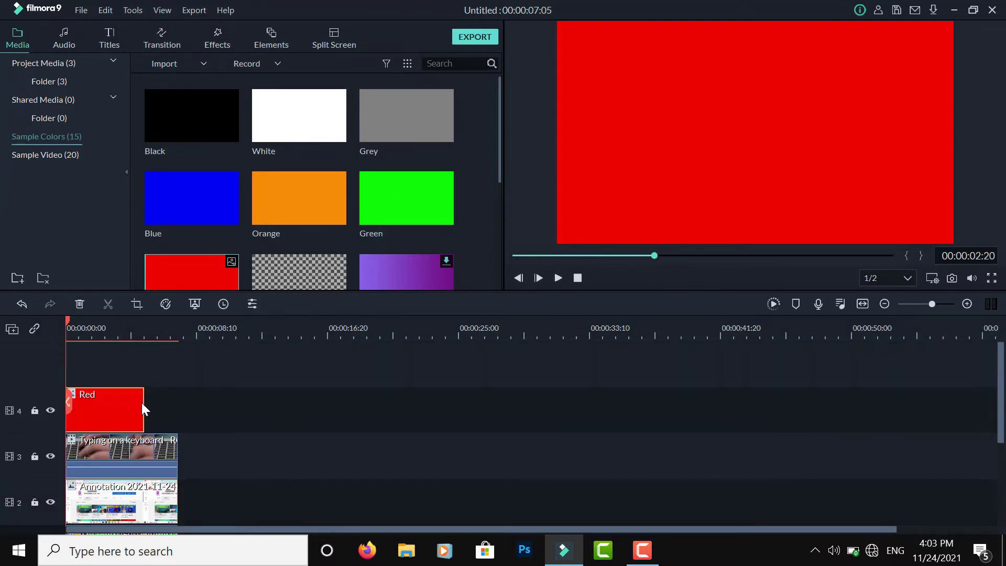
pyautogui.moveTo(142, 401); pyautogui.dragTo(178, 407)
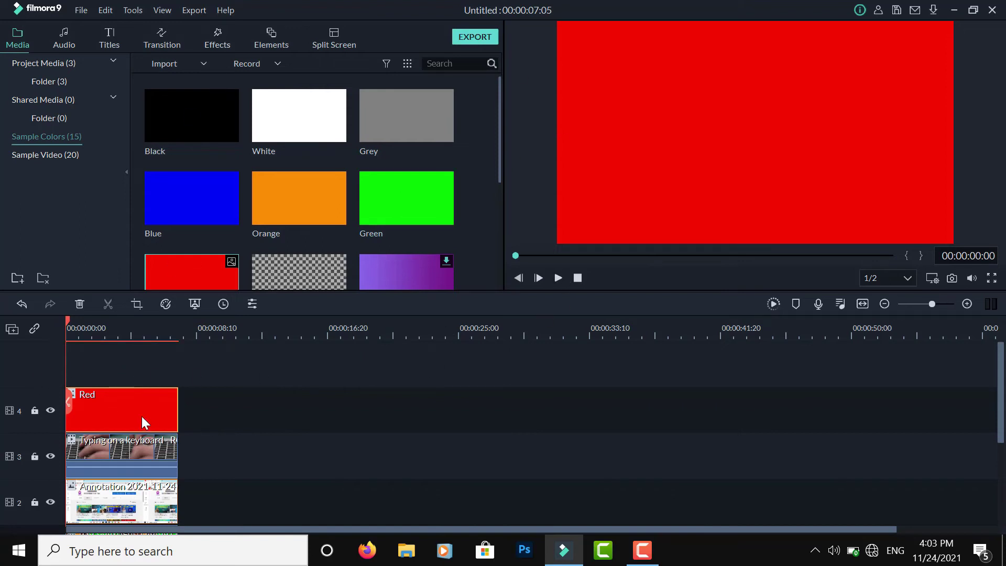
# - Lower the Red clip's compositing opacity to 27.59% in Normal blending mode and apply the setting
pyautogui.click(252, 306)
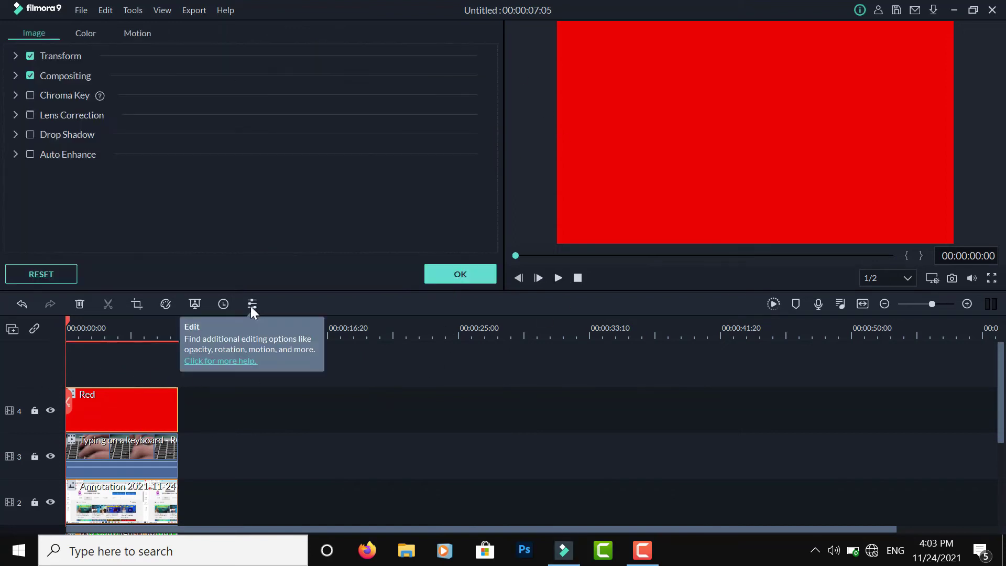
pyautogui.click(16, 76)
pyautogui.moveTo(331, 132); pyautogui.dragTo(219, 139)
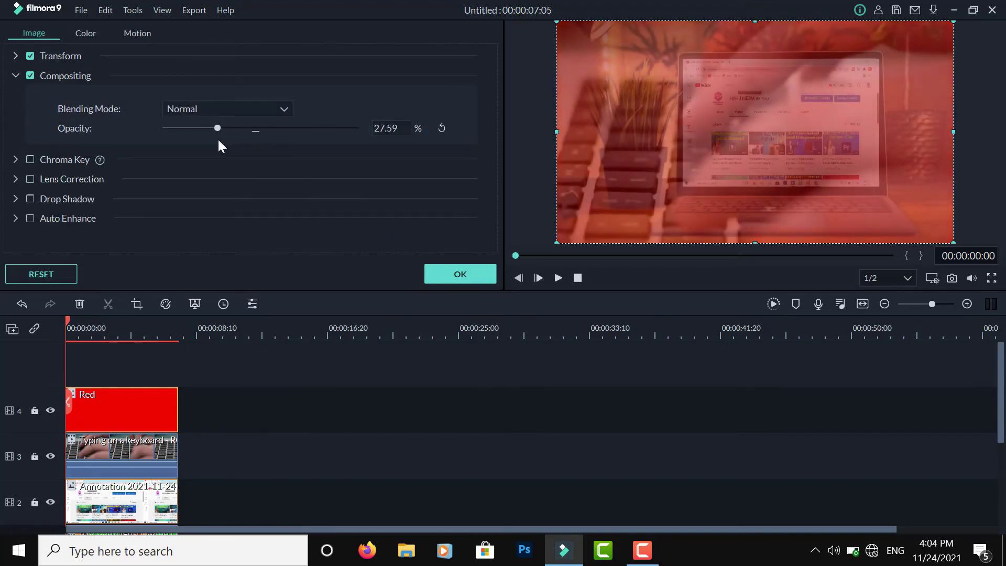
pyautogui.click(464, 272)
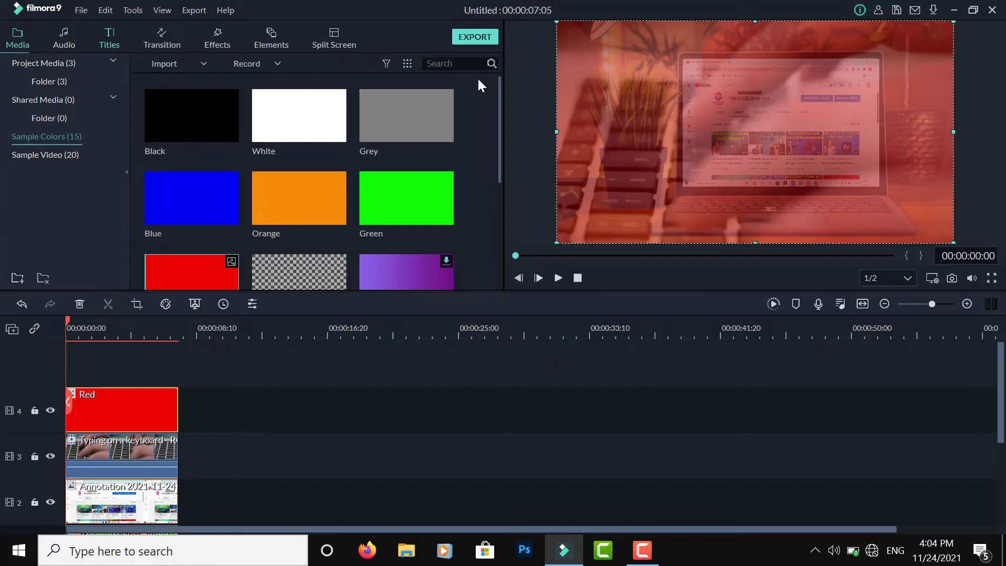
# - Add the Title 2 preset on track 5 above the Red clip, spanning the same length as the clips below
pyautogui.scroll(-2, 247, 452)
pyautogui.scroll(1, 247, 451)
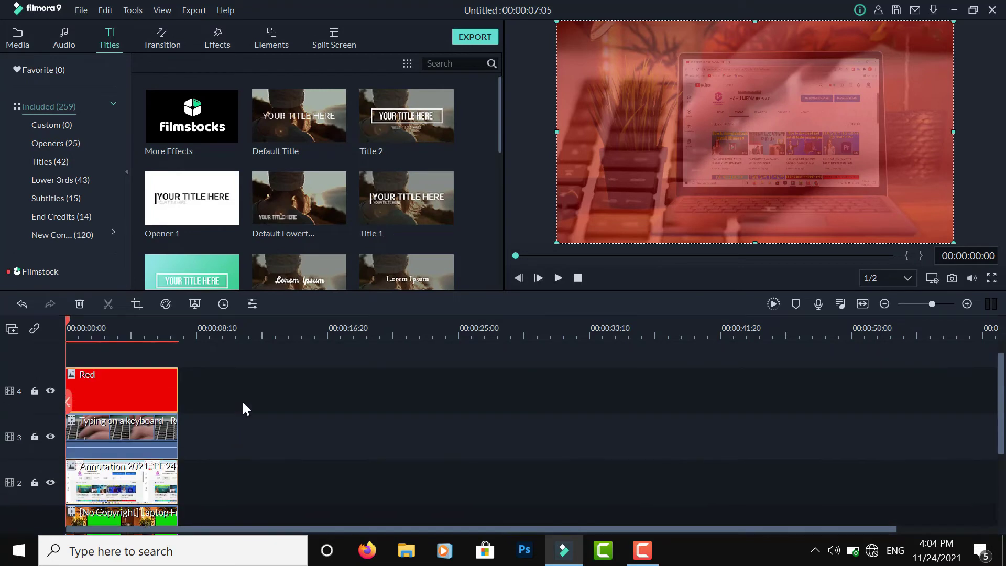
pyautogui.scroll(-3, 315, 219)
pyautogui.scroll(3, 315, 219)
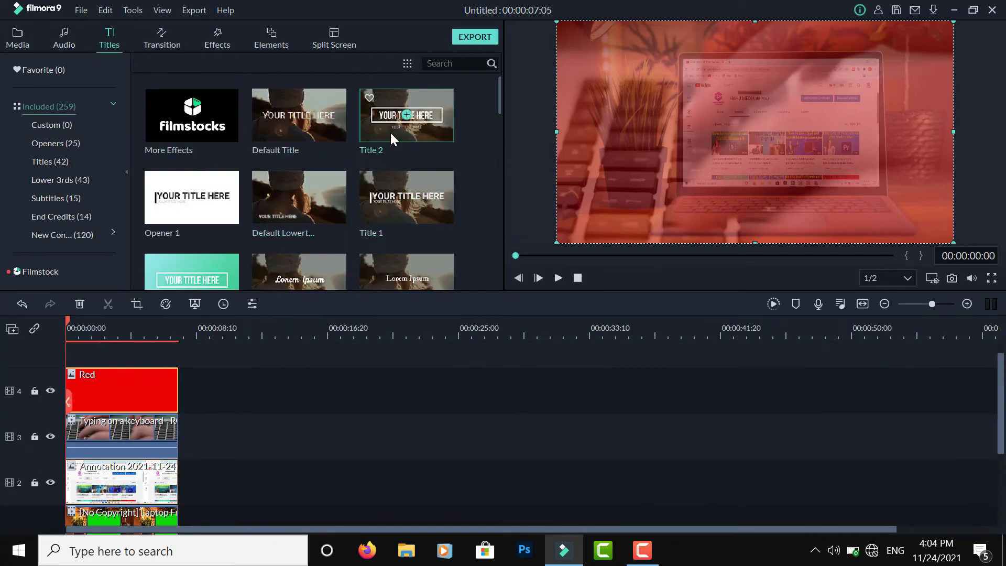
pyautogui.scroll(-3, 350, 231)
pyautogui.scroll(3, 350, 232)
pyautogui.moveTo(373, 119); pyautogui.dragTo(177, 389)
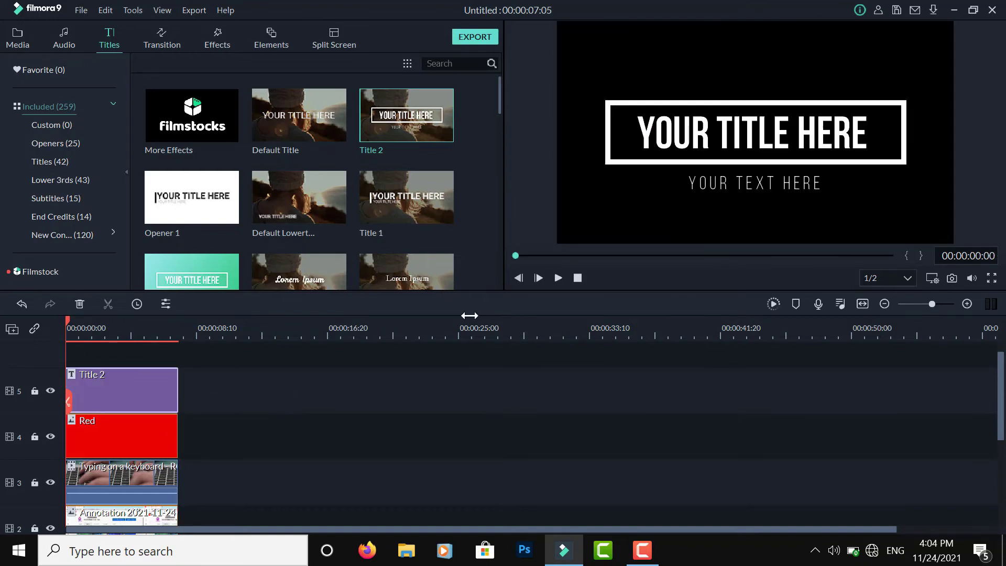
# - Play the composite to 00:00:02:28 and clear the "YOUR TITLE HERE" placeholder inside the title frame
pyautogui.click(558, 278)
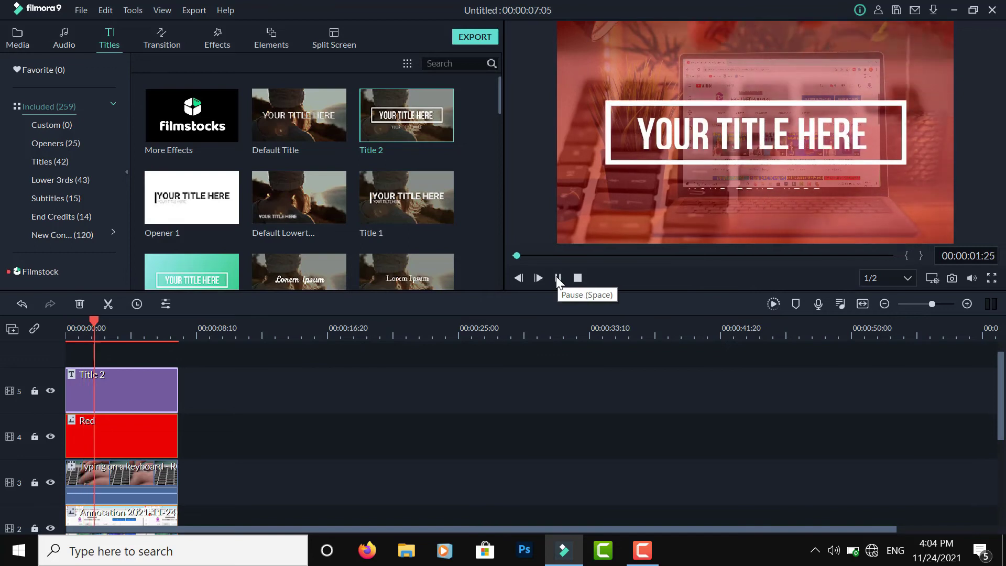
pyautogui.click(558, 278)
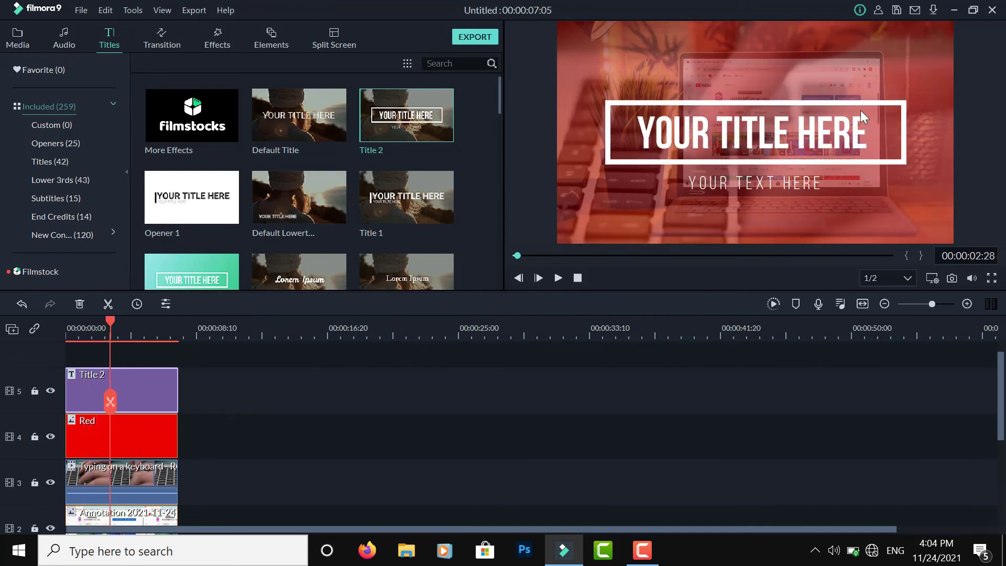
pyautogui.click(863, 135)
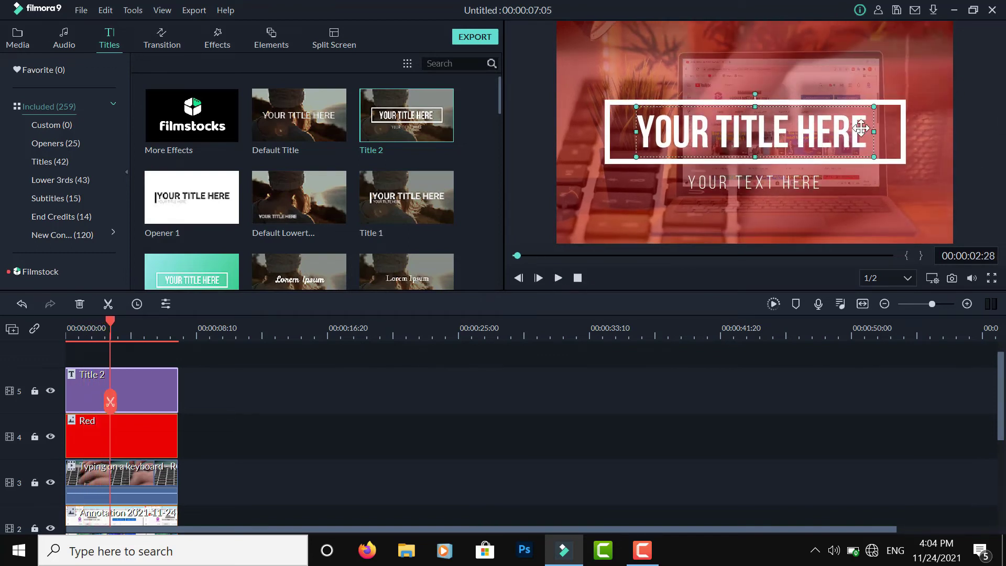
pyautogui.doubleClick(863, 149)
pyautogui.press('BackSpace')
pyautogui.press('BackSpace')
pyautogui.press('BackSpace')
pyautogui.press('BackSpace')
pyautogui.press('BackSpace')
pyautogui.press('BackSpace')
pyautogui.press('BackSpace')
pyautogui.press('BackSpace')
pyautogui.press('BackSpace')
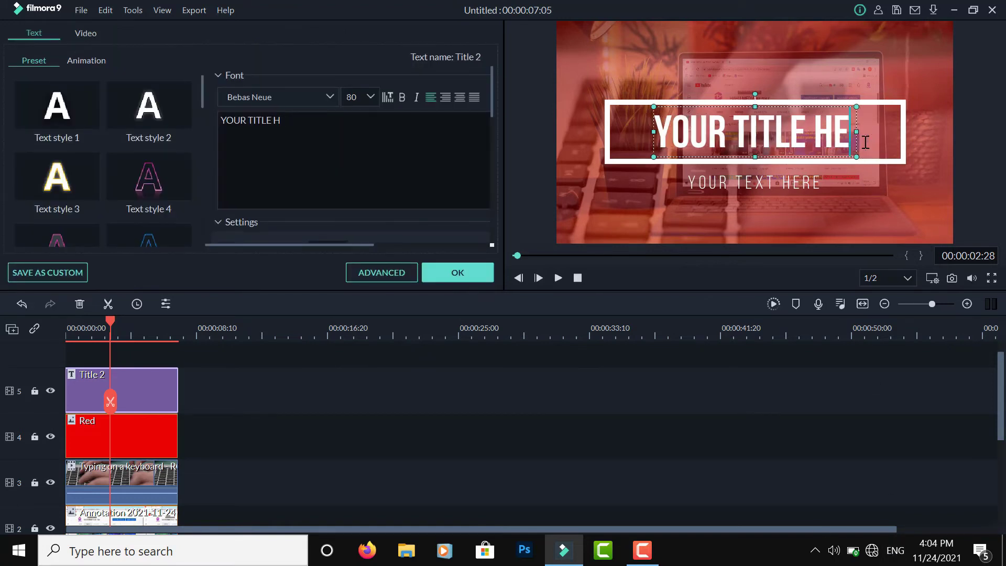
pyautogui.press('BackSpace')
pyautogui.press('BackSpace')
pyautogui.press('BackSpace')
pyautogui.press('BackSpace')
pyautogui.press('BackSpace')
pyautogui.press('BackSpace')
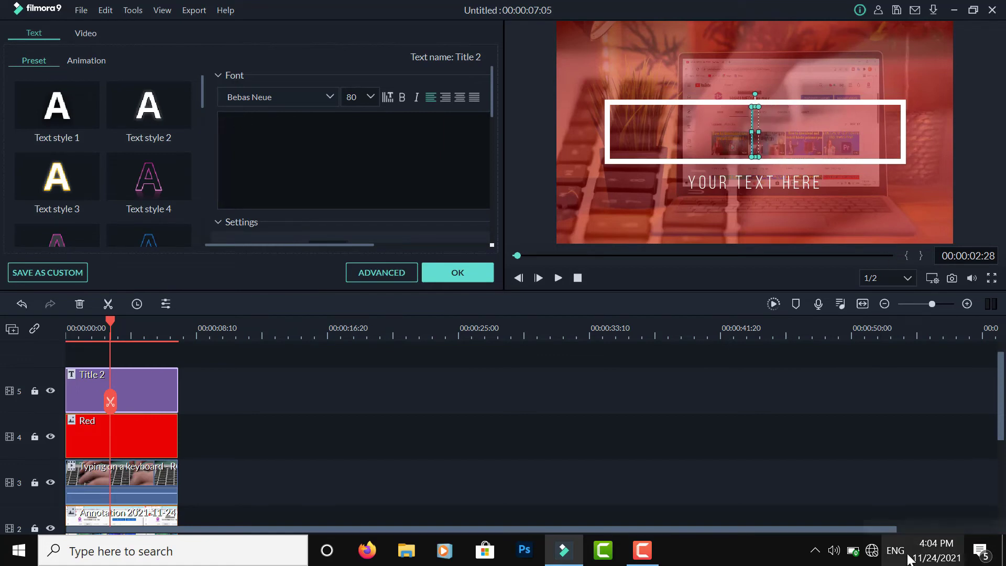
# - Switch the keyboard input language to Amharic and set the main title's font to Ethiopic Yebse
pyautogui.press('super+space')
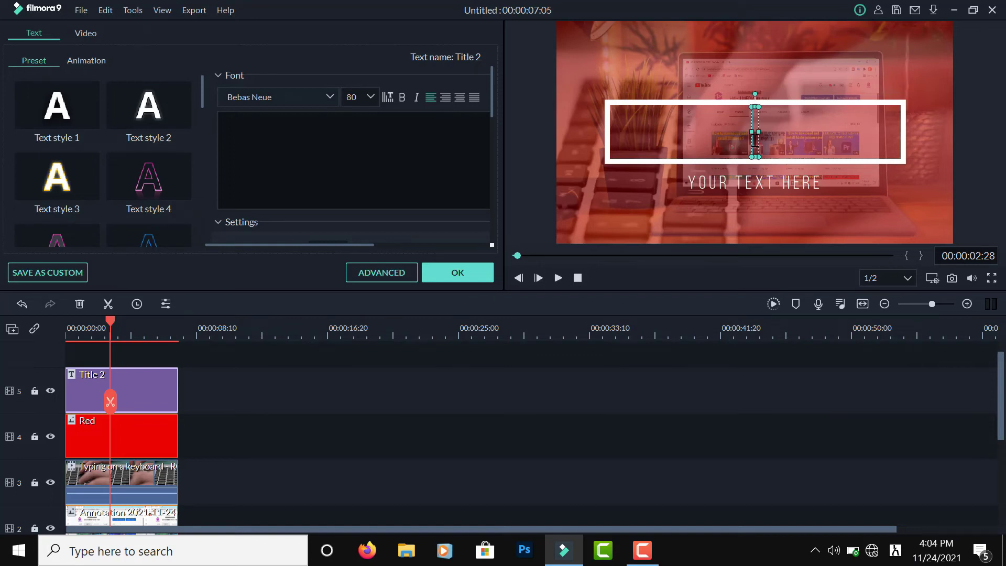
pyautogui.write('ሰ')
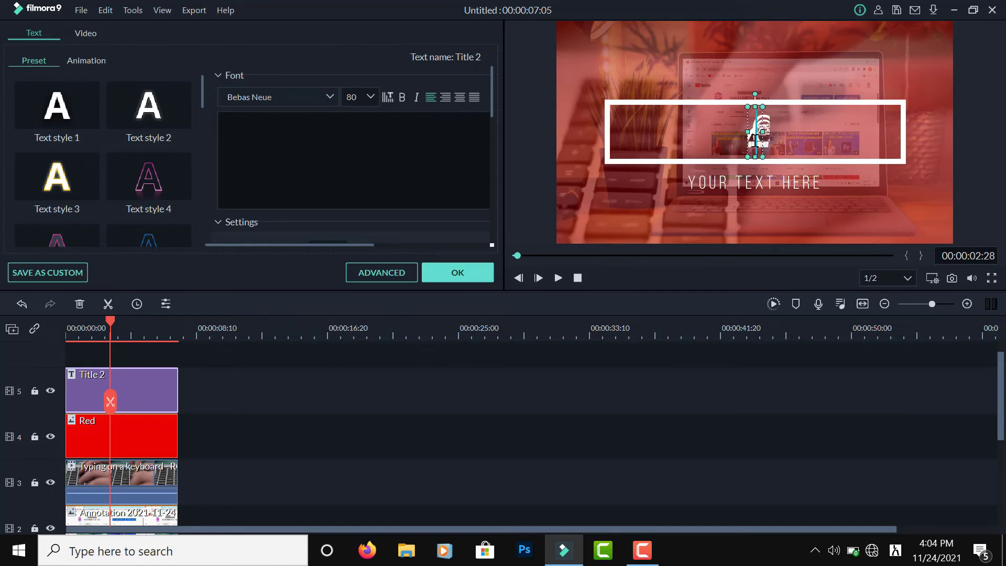
pyautogui.press('BackSpace')
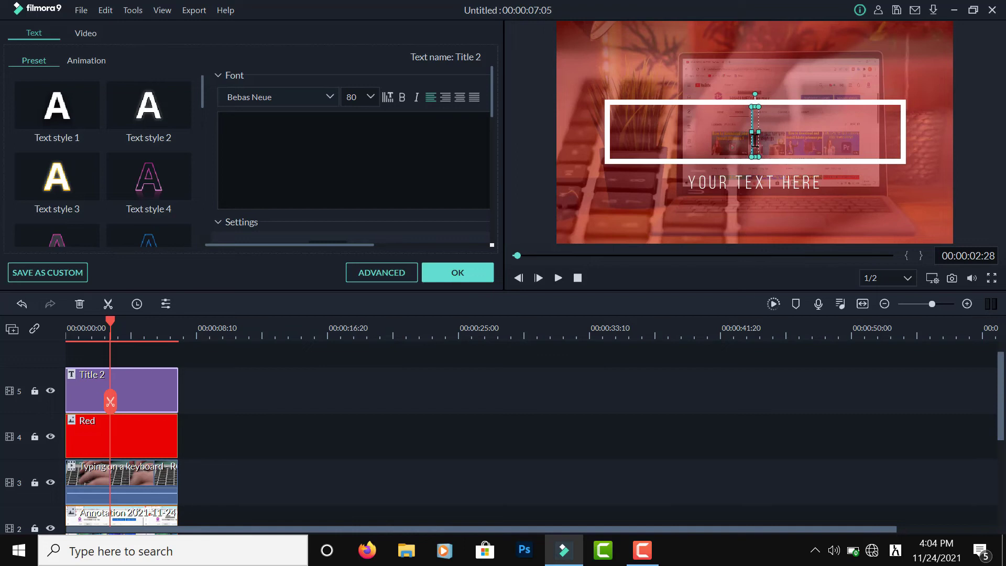
pyautogui.click(332, 97)
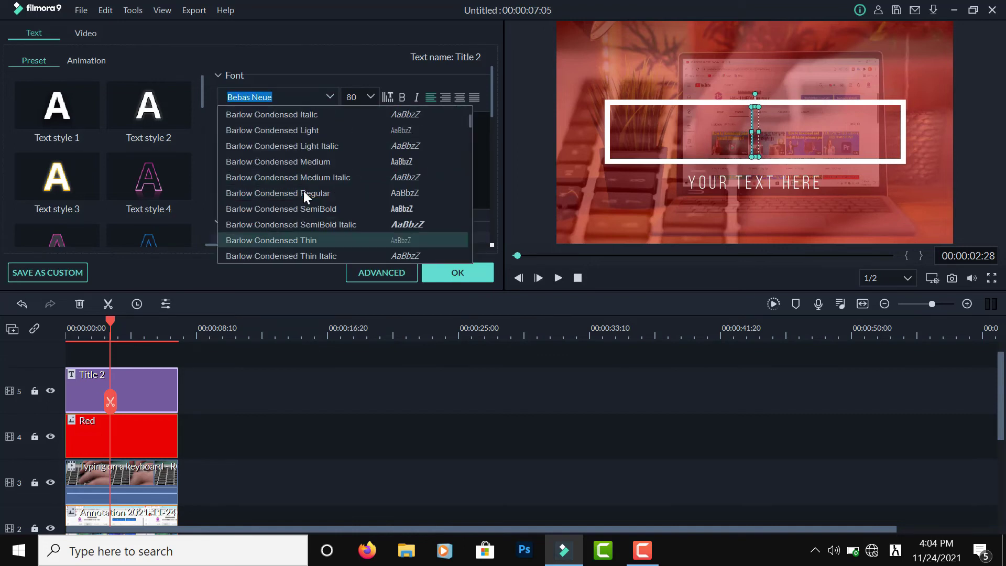
pyautogui.scroll(10, 302, 188)
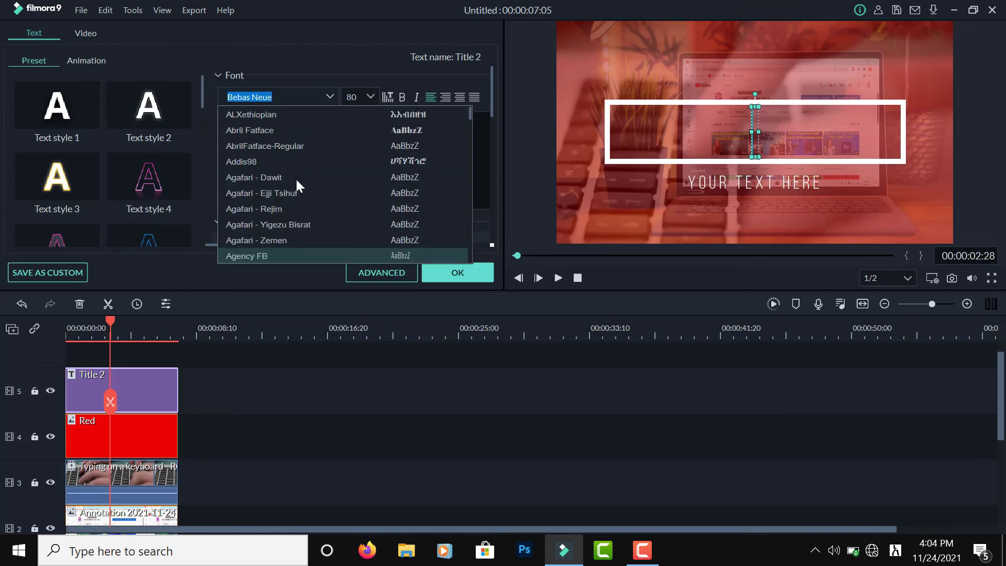
pyautogui.scroll(-5, 291, 161)
pyautogui.scroll(-12, 291, 162)
pyautogui.scroll(-15, 272, 209)
pyautogui.scroll(-4, 272, 210)
pyautogui.scroll(-4, 272, 210)
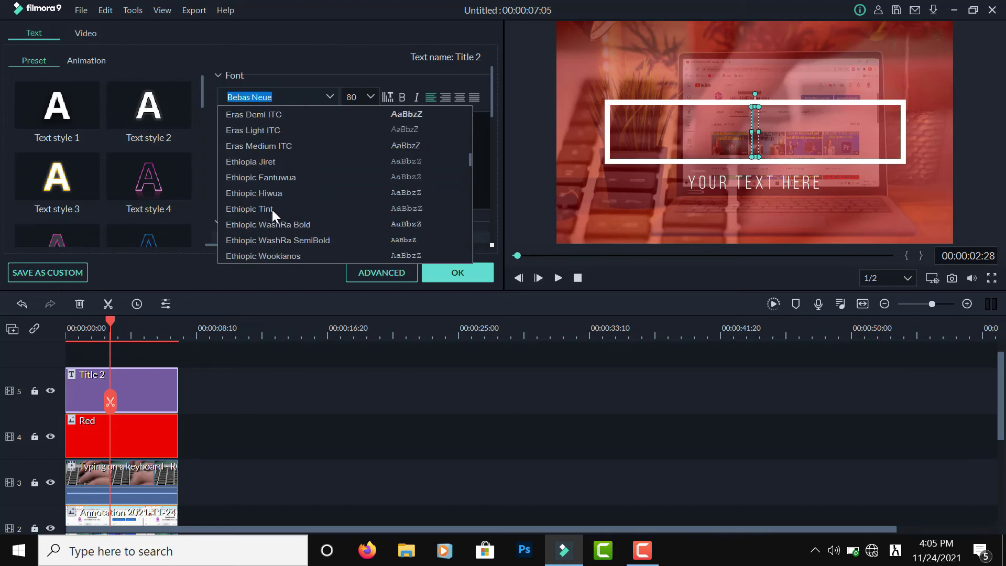
pyautogui.click(297, 224)
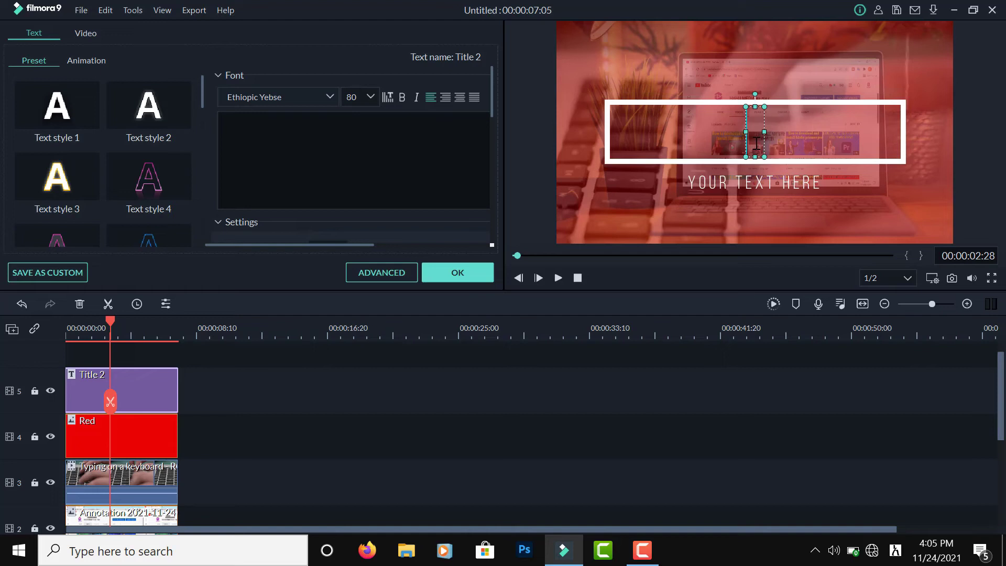
# - Enter "ሀሁ ሚዲያ" as the main title and shift it slightly to centre it inside the white frame
pyautogui.write('ሁ')
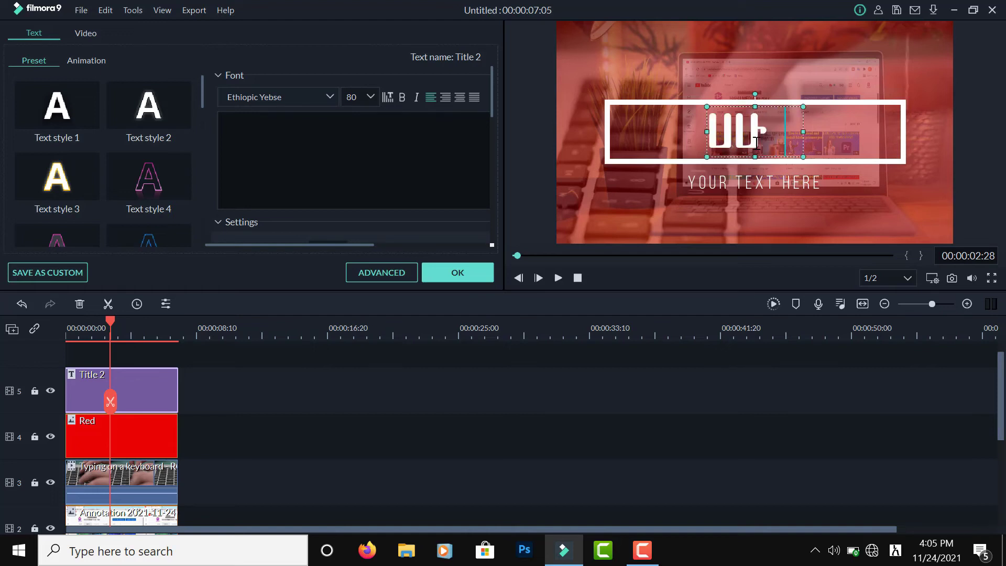
pyautogui.write('ሁት ሚዲያ')
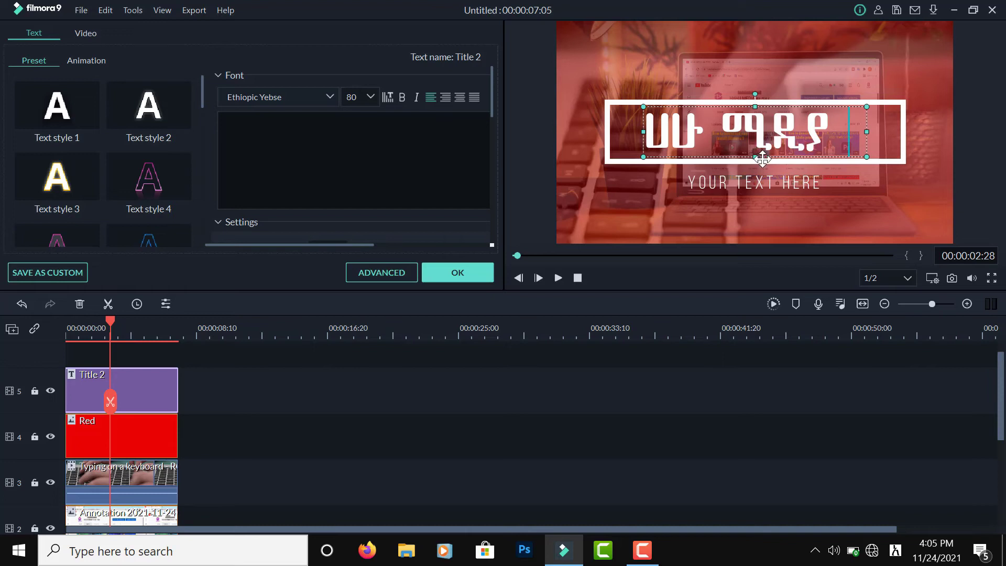
pyautogui.click(650, 190)
pyautogui.moveTo(721, 133); pyautogui.dragTo(739, 139)
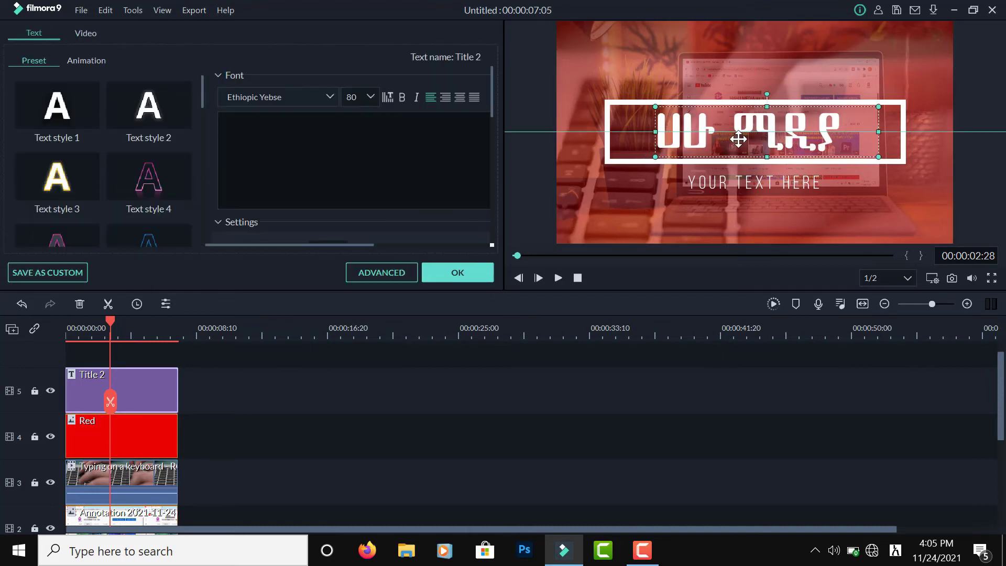
pyautogui.click(810, 210)
# - Clear the "YOUR TEXT HERE" placeholder in the subtitle below the title frame
pyautogui.click(813, 180)
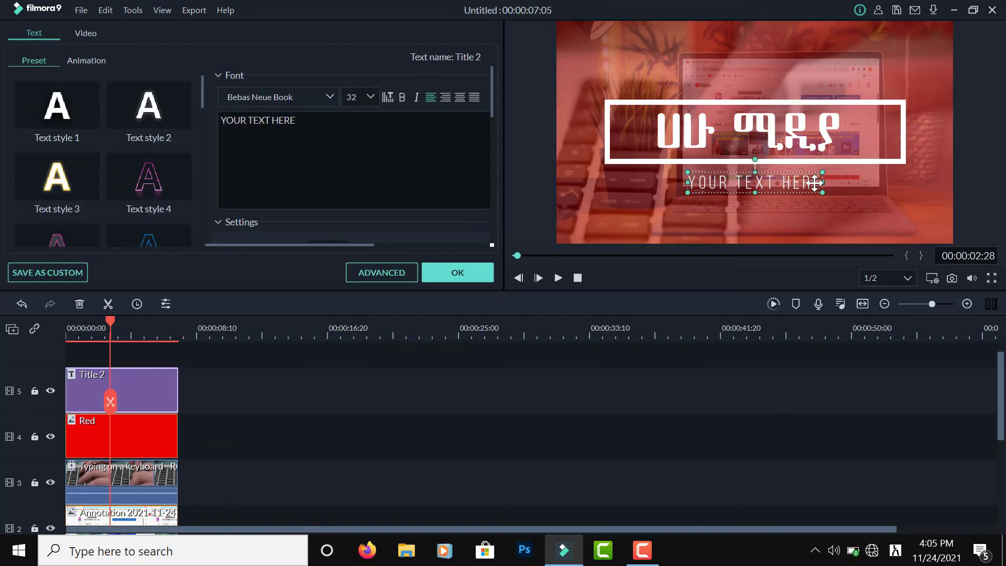
pyautogui.press('BackSpace')
pyautogui.press('BackSpace')
pyautogui.press('BackSpace')
pyautogui.press('BackSpace')
pyautogui.press('BackSpace')
pyautogui.press('BackSpace')
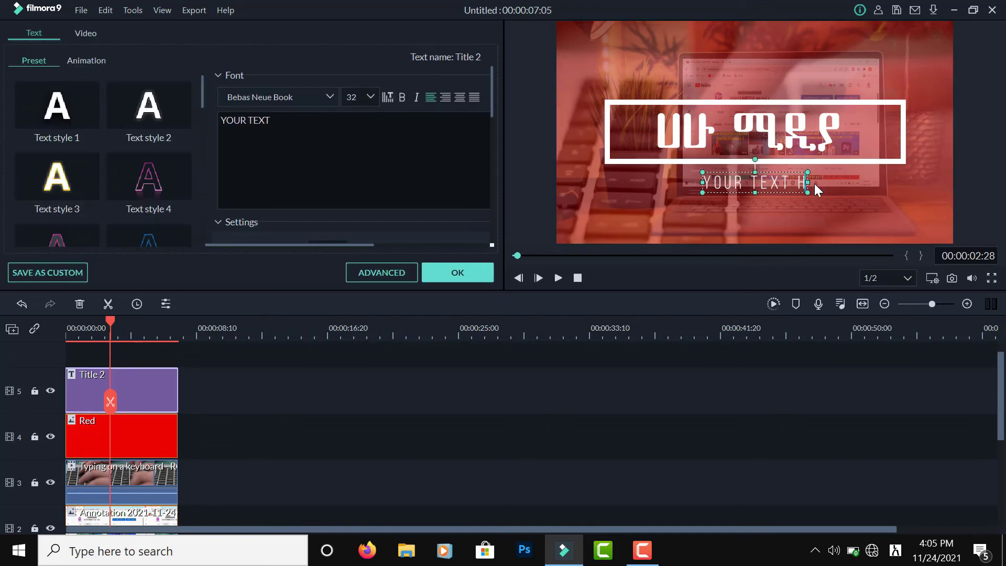
pyautogui.press('BackSpace')
pyautogui.press('BackSpace')
pyautogui.press('BackSpace')
pyautogui.press('BackSpace')
pyautogui.press('BackSpace')
pyautogui.press('BackSpace')
pyautogui.press('BackSpace')
pyautogui.press('BackSpace')
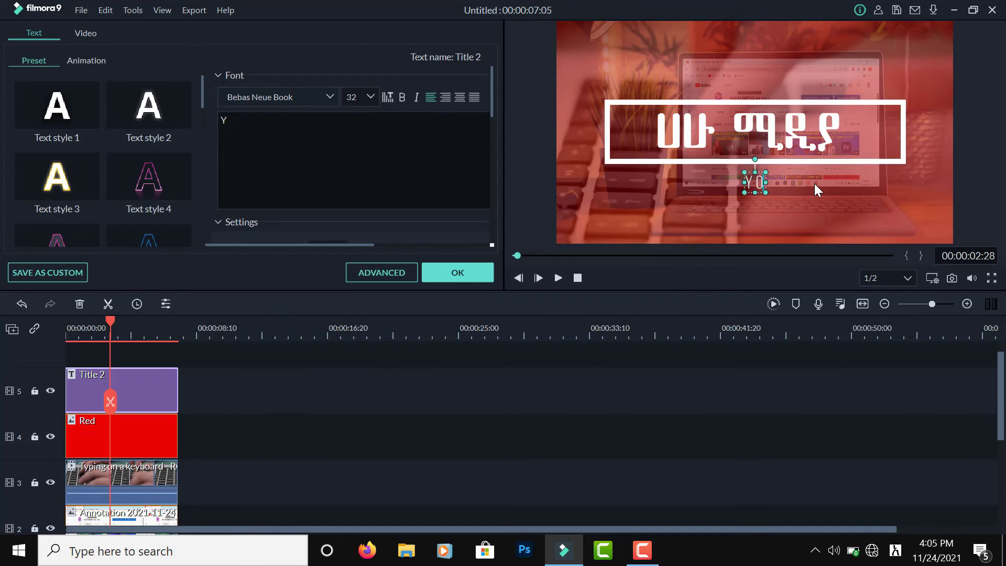
pyautogui.click(895, 551)
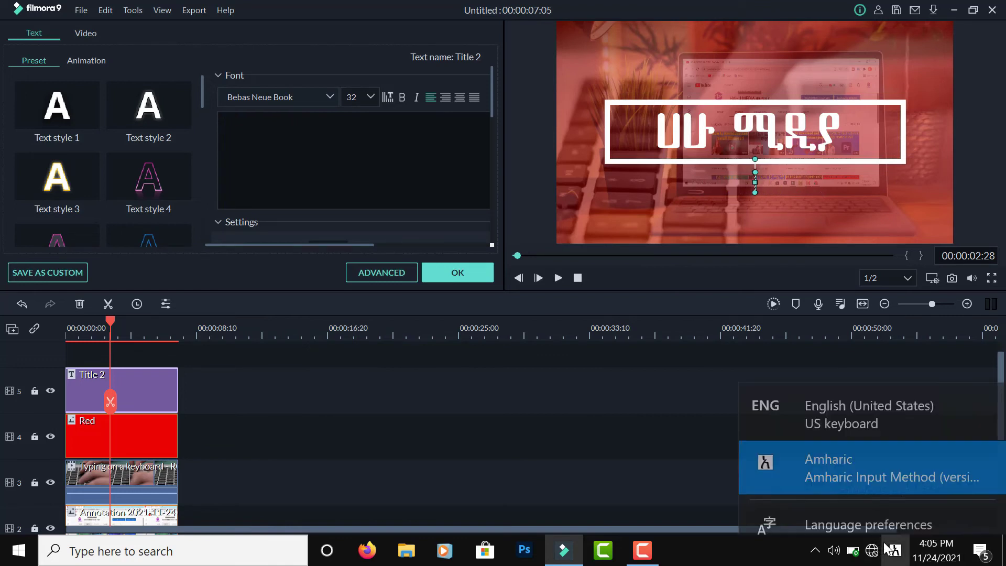
pyautogui.click(817, 393)
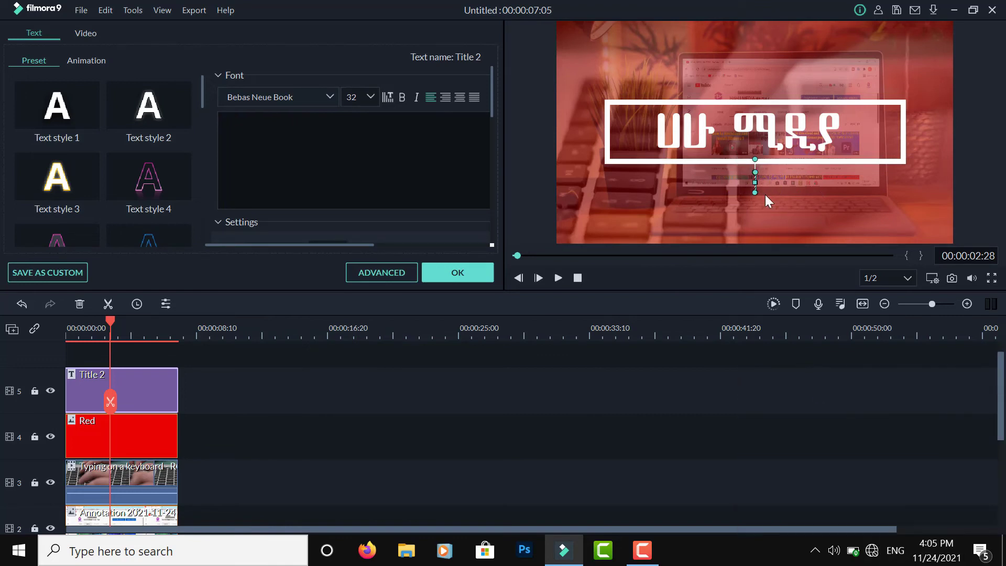
pyautogui.write('www.hahumedia')
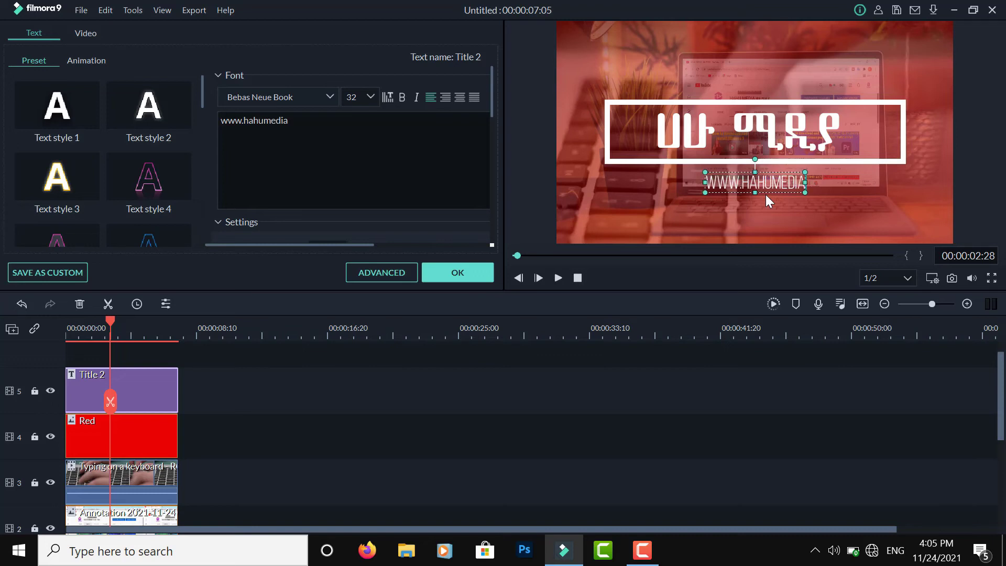
pyautogui.write('.com')
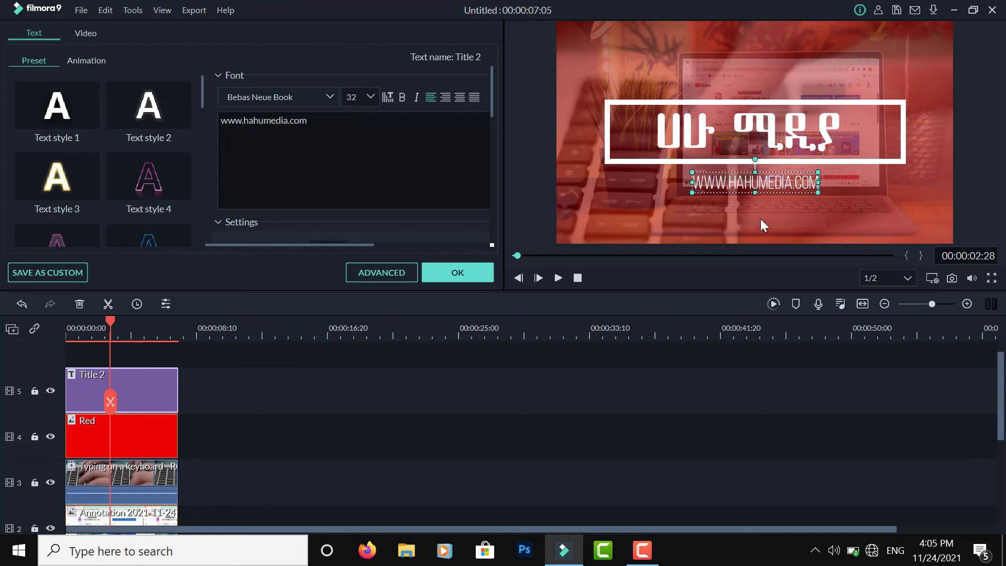
# - Shift the web address slightly up and to the left beneath the white title frame
pyautogui.click(748, 213)
pyautogui.click(755, 182)
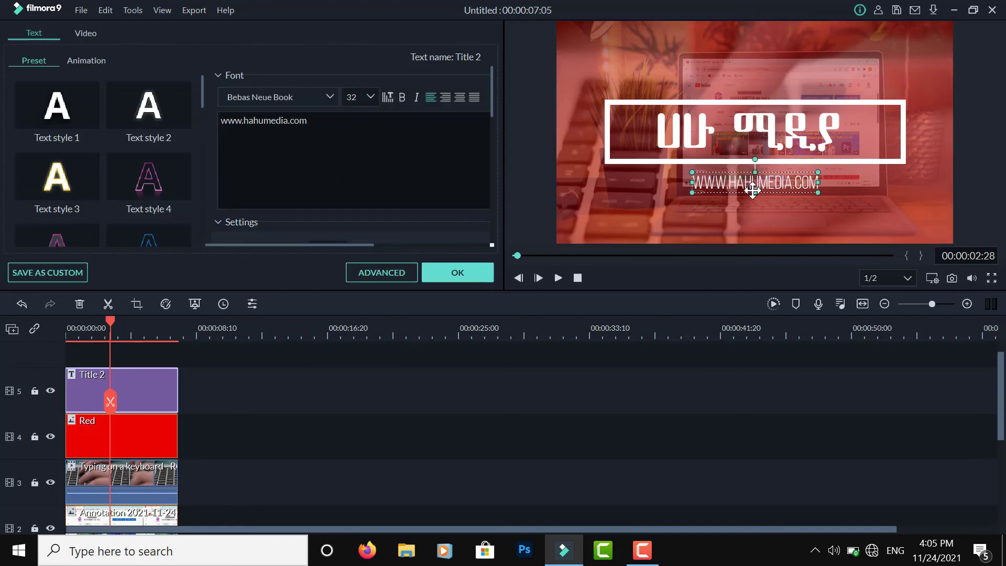
pyautogui.moveTo(745, 183); pyautogui.dragTo(744, 179)
pyautogui.click(747, 200)
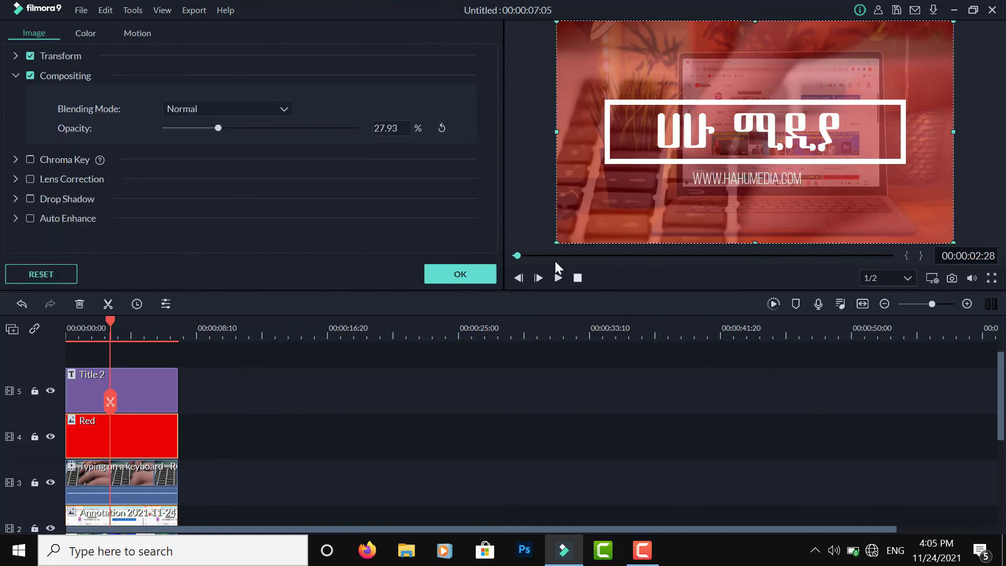
# - Play the composite through to its end and close the Red overlay's settings
pyautogui.click(516, 256)
pyautogui.click(558, 277)
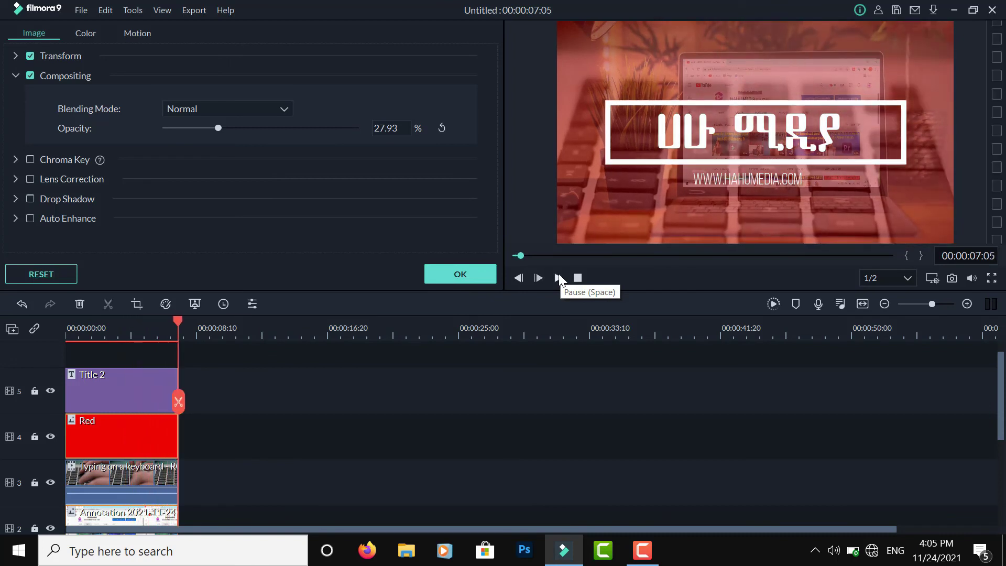
pyautogui.scroll(-3, 362, 409)
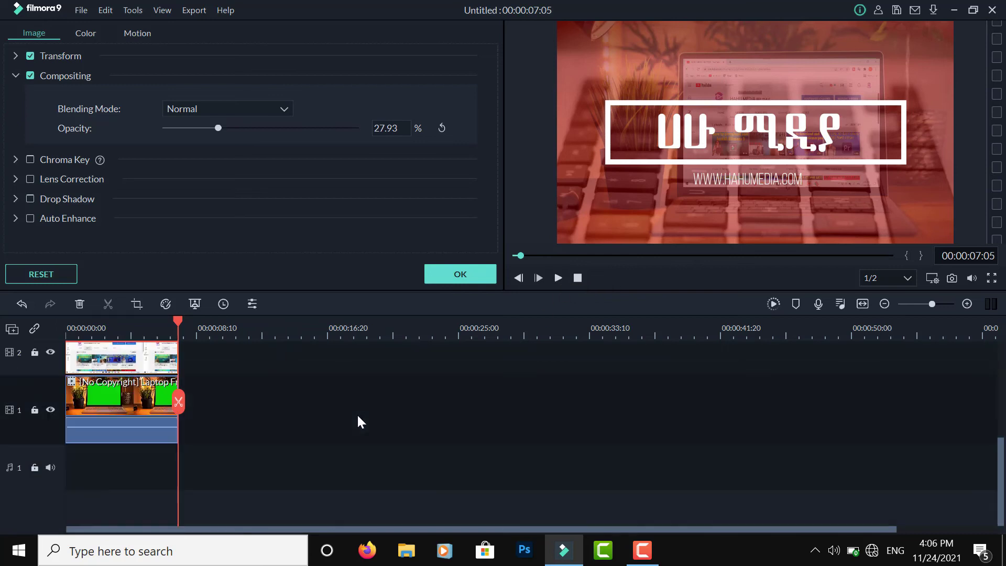
pyautogui.click(441, 277)
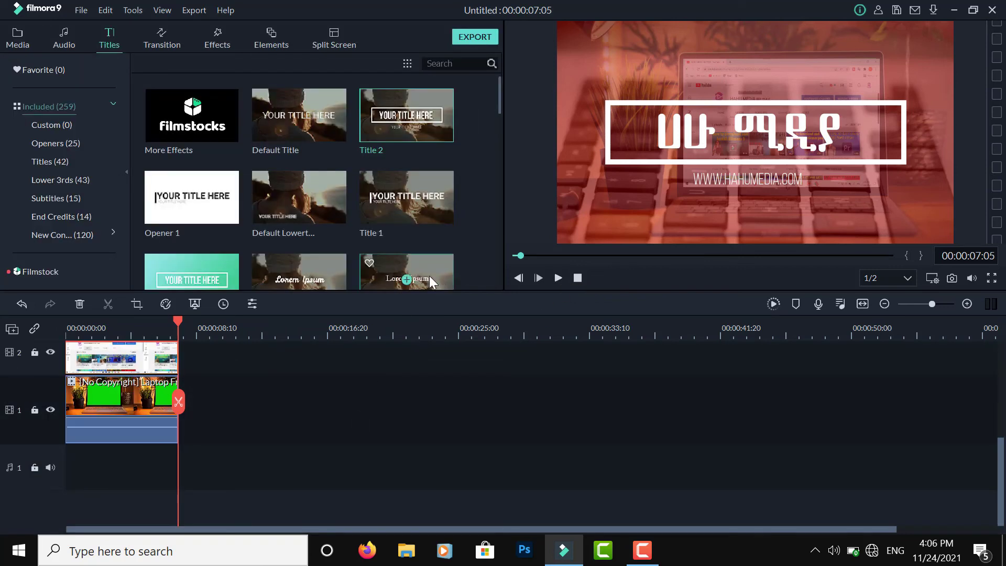
# - Preview the "Wooden Smile" track from the included music and place it on audio track 1 at the timeline's start
pyautogui.click(222, 42)
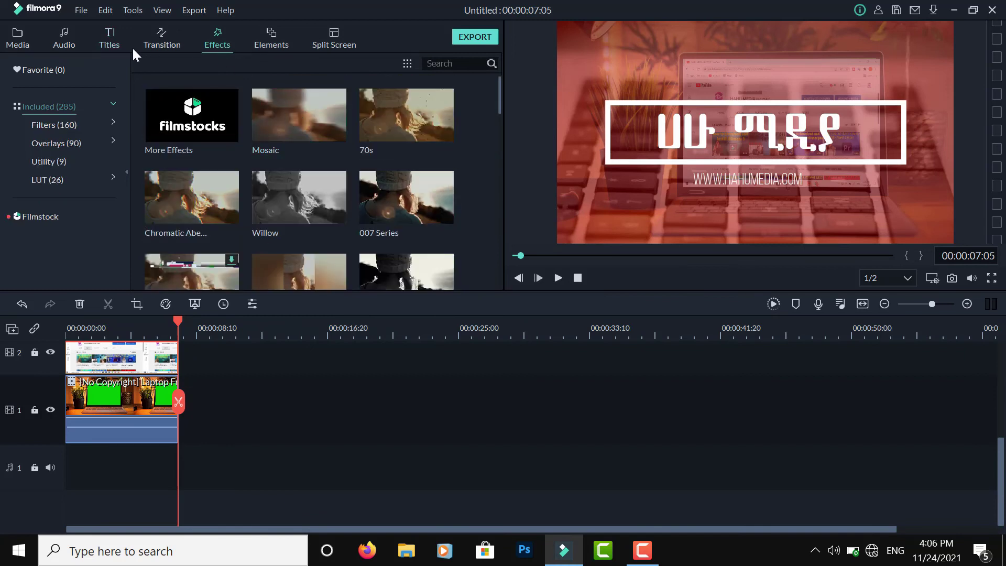
pyautogui.click(74, 36)
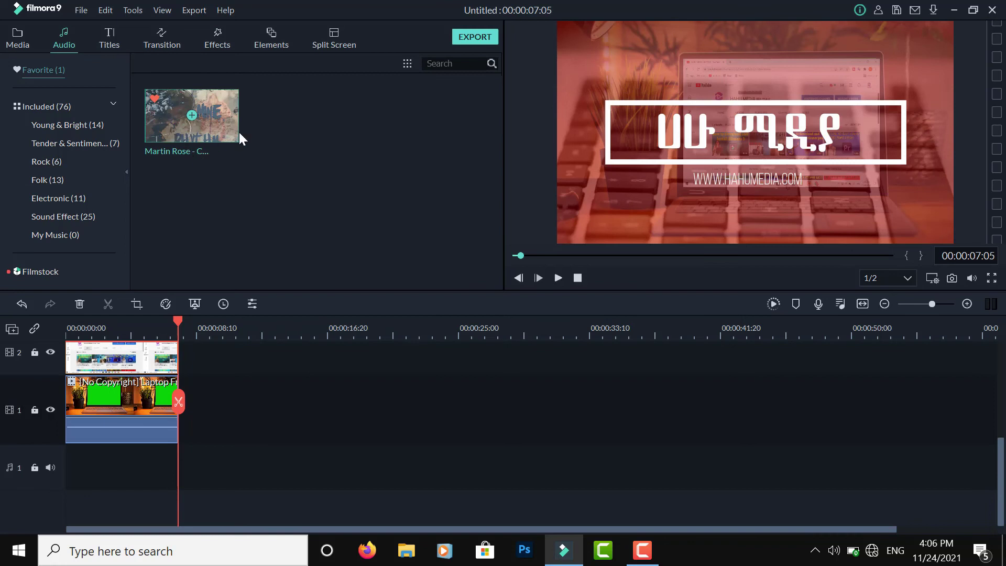
pyautogui.click(61, 111)
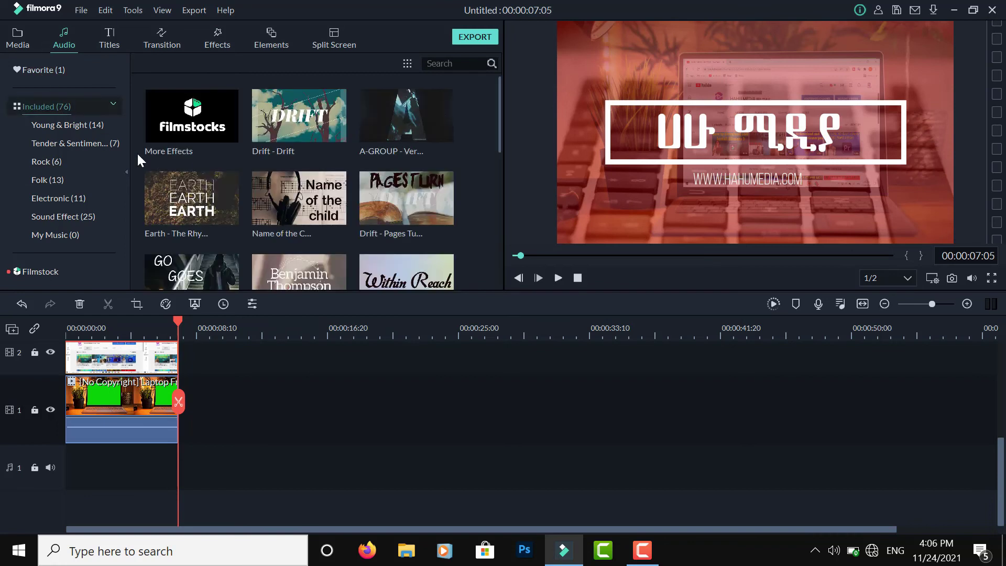
pyautogui.scroll(-5, 395, 212)
pyautogui.click(292, 140)
pyautogui.click(207, 157)
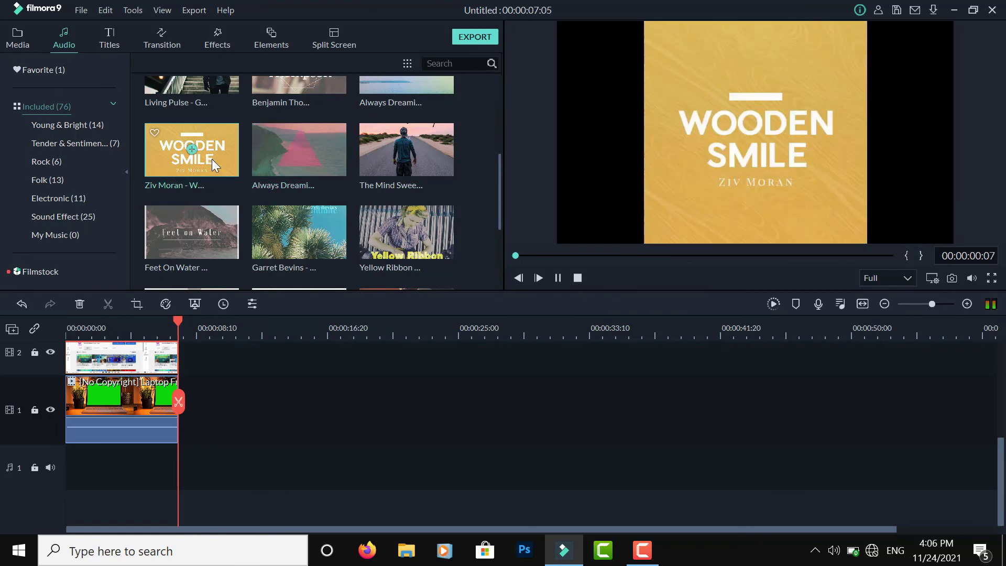
pyautogui.click(559, 277)
pyautogui.moveTo(231, 162); pyautogui.dragTo(49, 450)
# - Split the music clip where the video clips end and delete the excess part
pyautogui.click(108, 304)
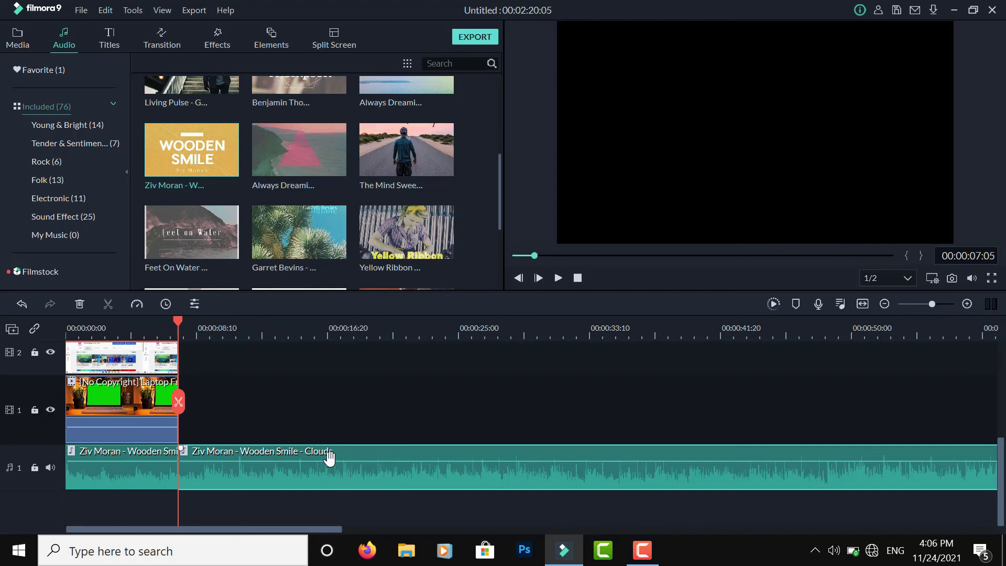
pyautogui.rightClick(339, 455)
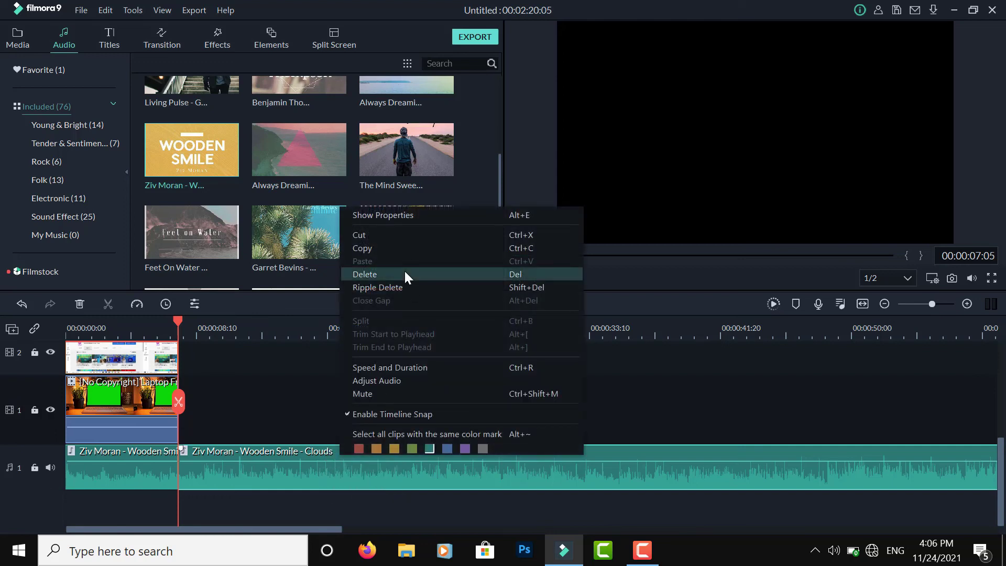
pyautogui.click(404, 271)
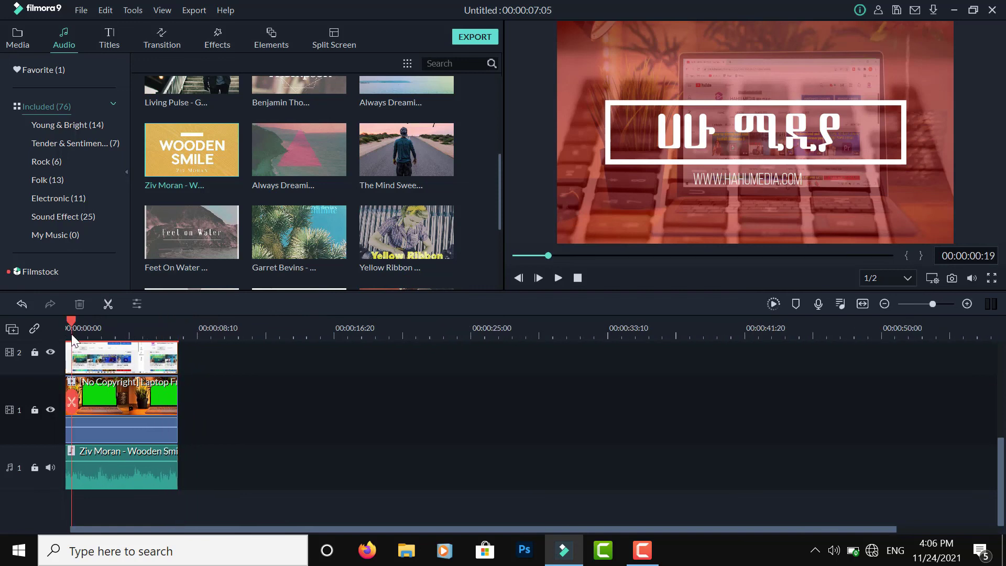
# - Play the finished composite with its music from the start, and dismiss the eye-rest reminder
pyautogui.click(68, 328)
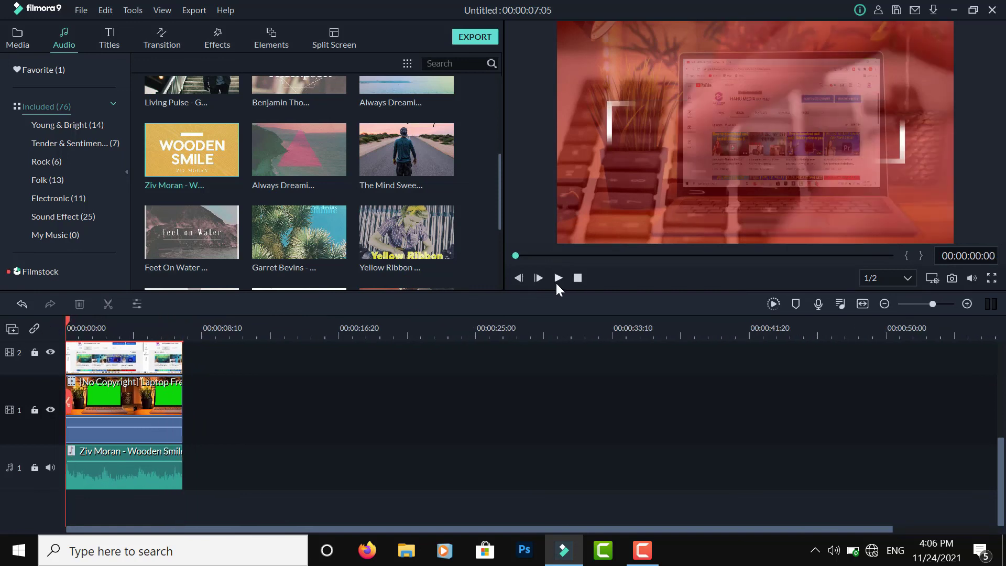
pyautogui.click(556, 279)
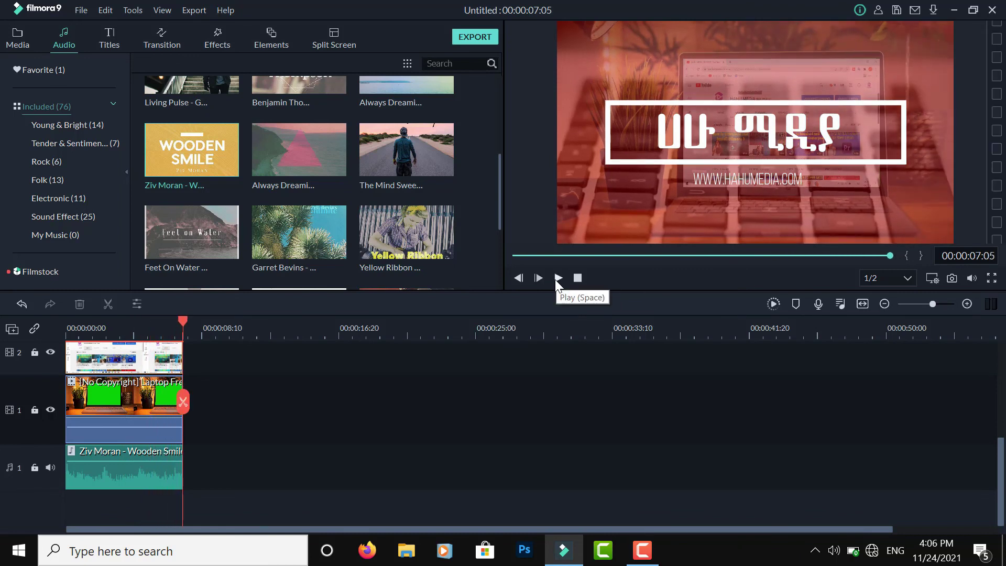
pyautogui.scroll(2, 429, 388)
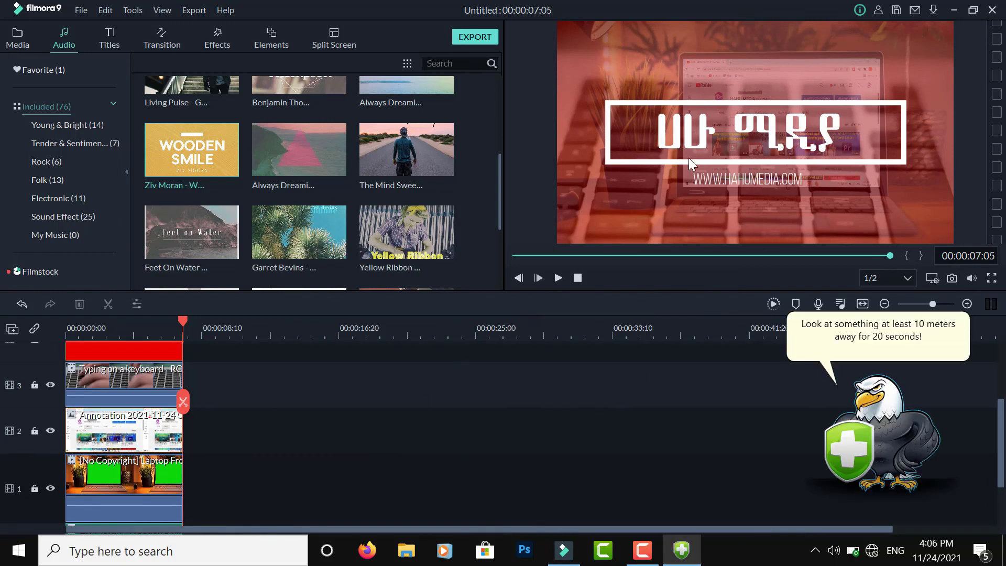
pyautogui.click(873, 417)
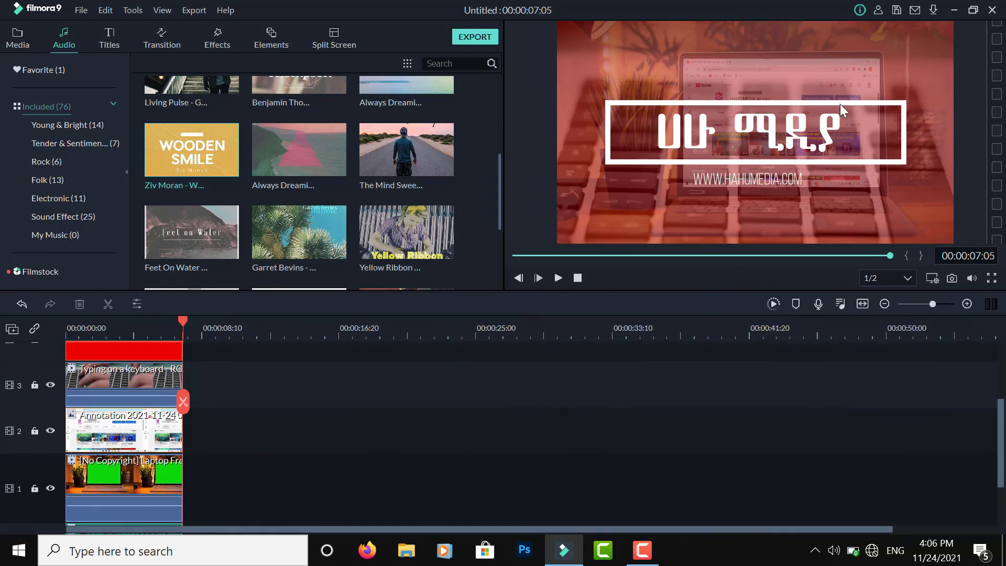
# - Minimise the video editor to reveal the Windows desktop and refresh the desktop
pyautogui.click(950, 9)
pyautogui.rightClick(624, 93)
pyautogui.click(653, 142)
pyautogui.rightClick(623, 59)
pyautogui.click(651, 105)
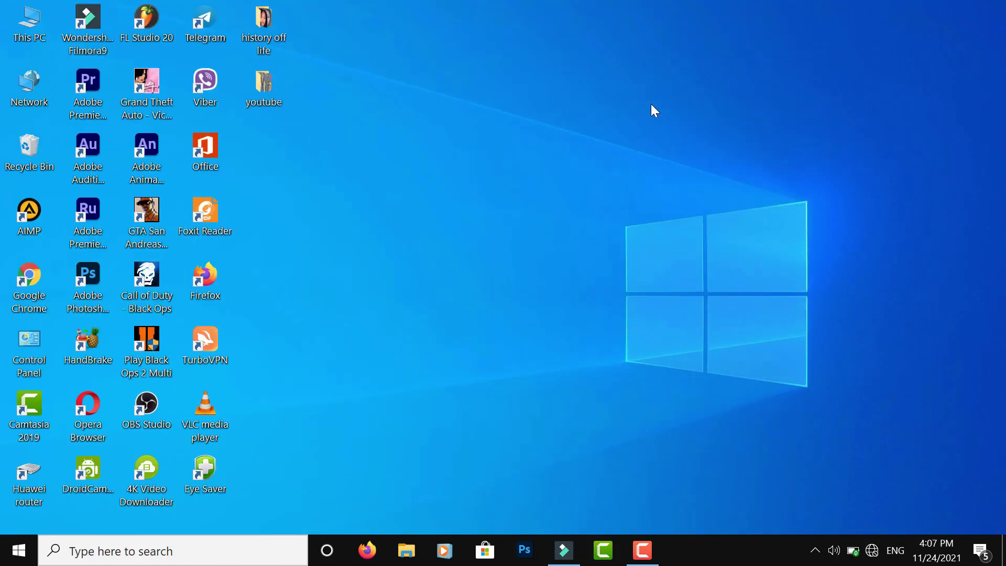